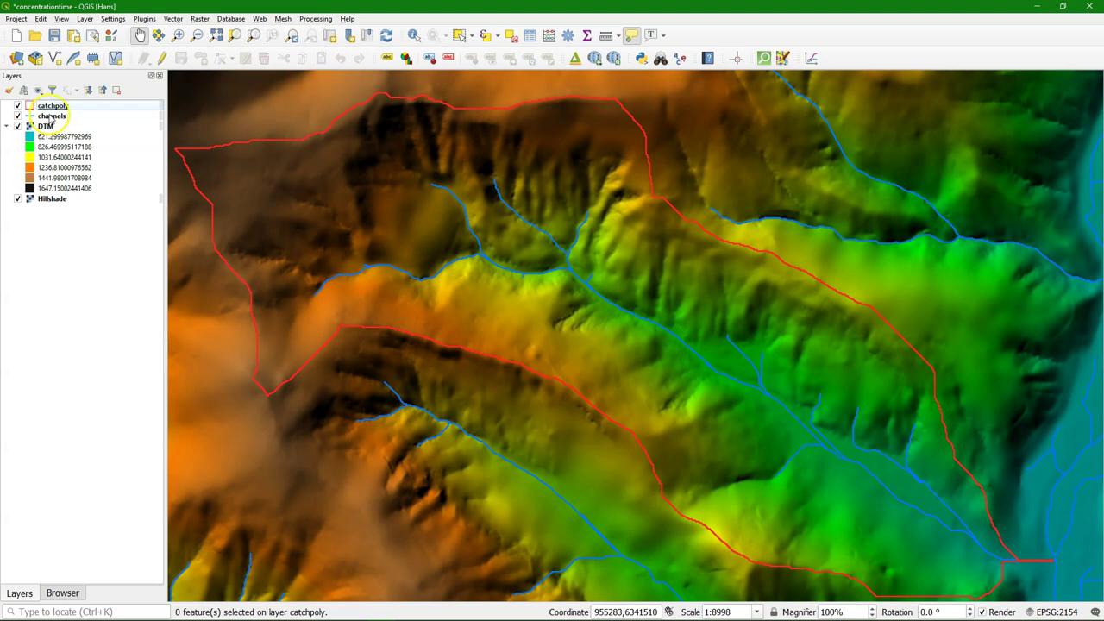
- Activate the channels layer and select the upper and middle main-river segments
{"action": "left_click", "coordinate": [51, 117]}
{"action": "left_click", "coordinate": [460, 36]}
{"action": "left_click", "coordinate": [322, 285]}
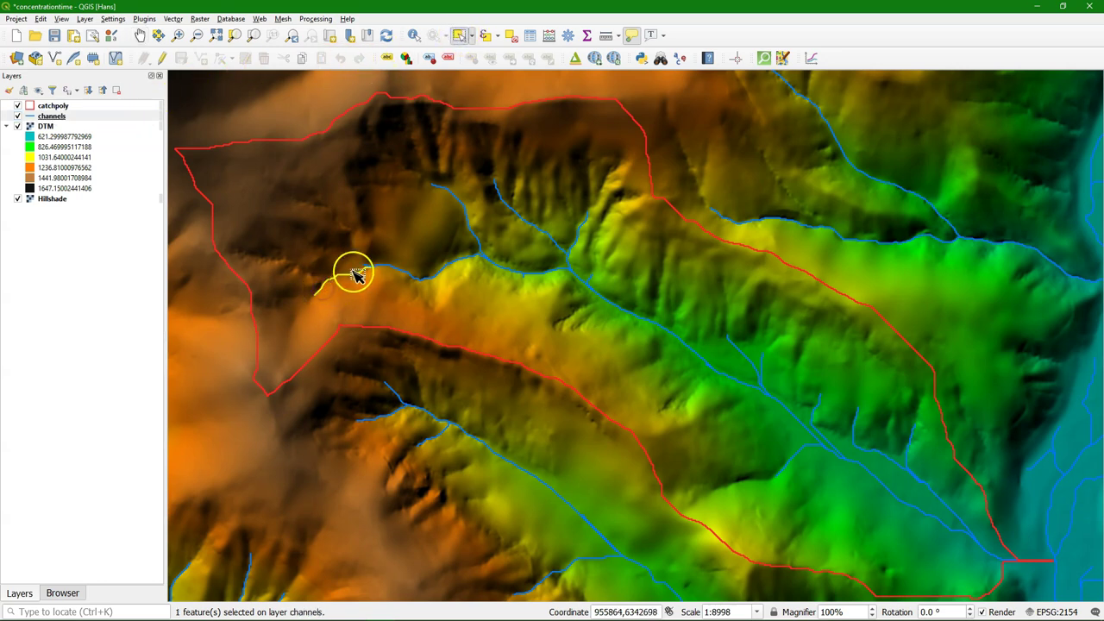
{"action": "left_click", "coordinate": [386, 269]}
{"action": "left_click", "coordinate": [350, 276]}
{"action": "left_click", "coordinate": [383, 266], "text": "shift"}
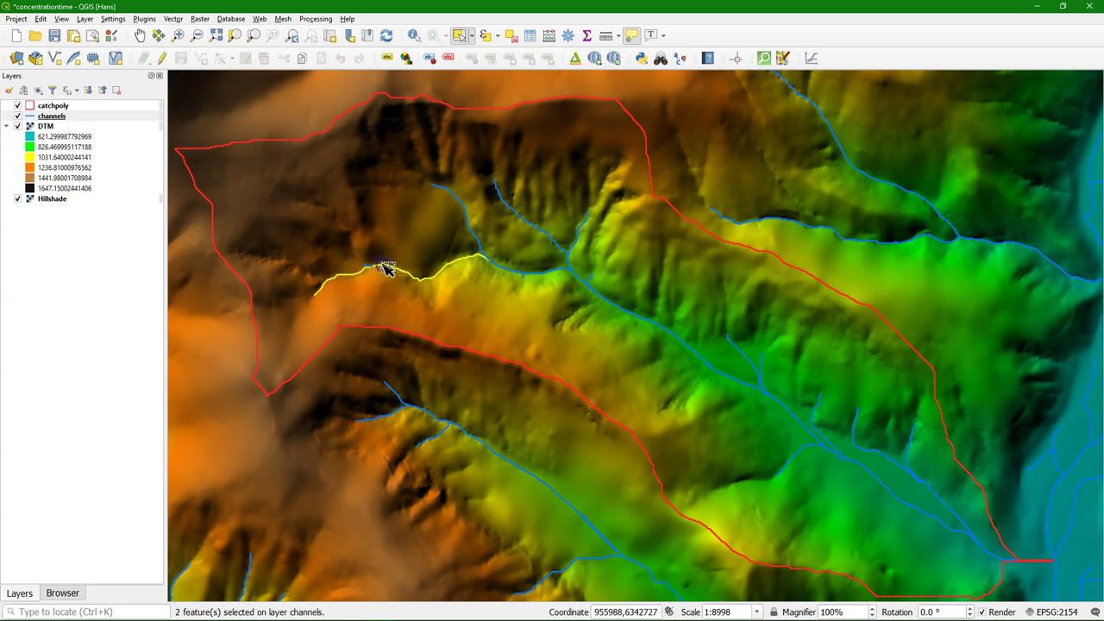
{"action": "left_click", "coordinate": [500, 269], "text": "shift"}
{"action": "left_click", "coordinate": [532, 266], "text": "shift"}
{"action": "left_click", "coordinate": [555, 282], "text": "shift"}
{"action": "left_click", "coordinate": [582, 276], "text": "shift"}
{"action": "left_click", "coordinate": [614, 305], "text": "shift"}
- Add the lower river segments down to the outlet, leaving out the short side branch
{"action": "left_click", "coordinate": [728, 381], "text": "shift"}
{"action": "left_click", "coordinate": [784, 404], "text": "shift"}
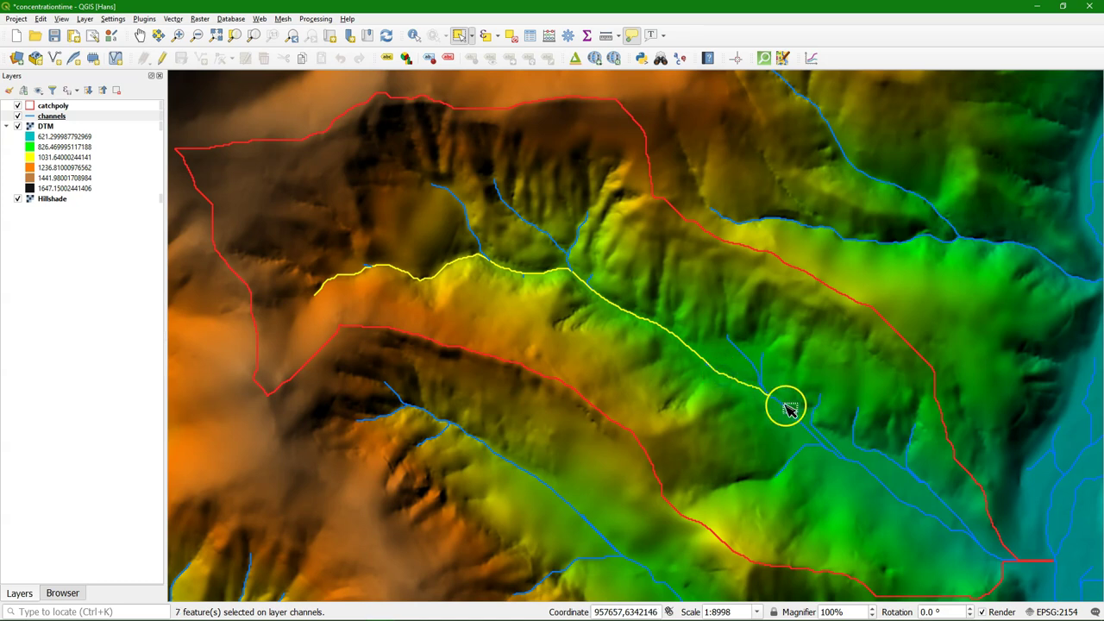
{"action": "left_click", "coordinate": [847, 459], "text": "shift"}
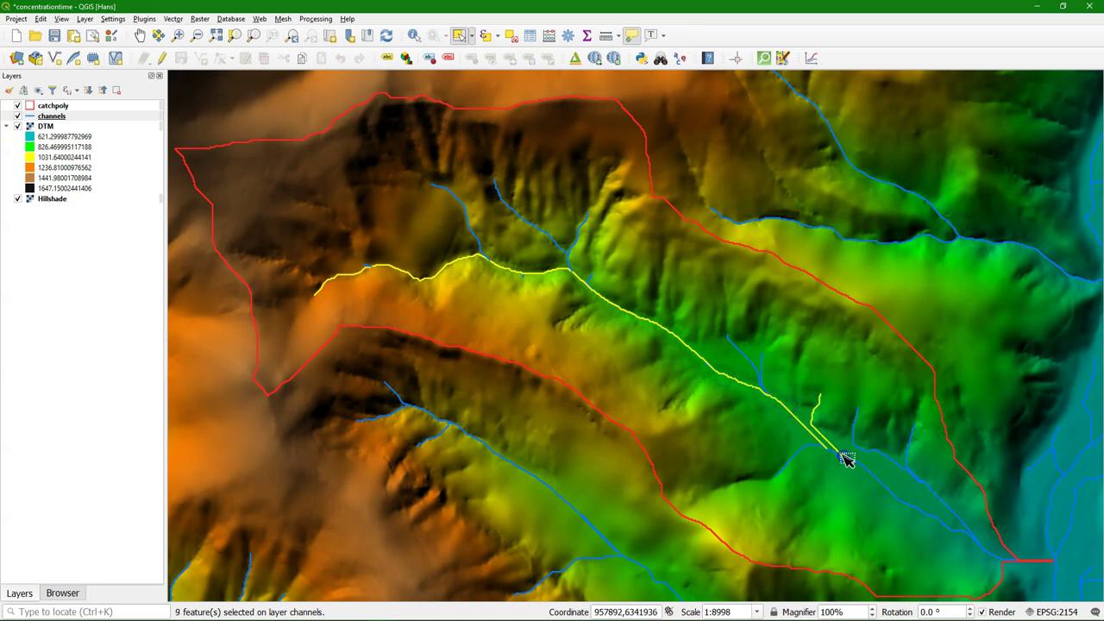
{"action": "left_click", "coordinate": [844, 459], "text": "ctrl"}
{"action": "scroll", "coordinate": [835, 457], "scroll_direction": "up", "scroll_amount": 1}
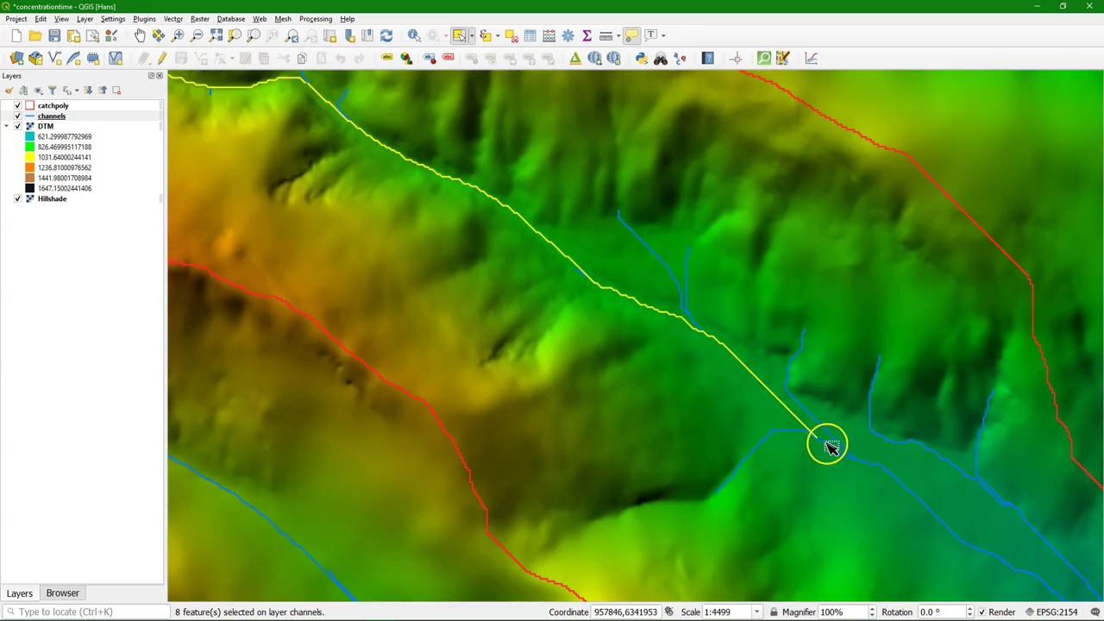
{"action": "left_click", "coordinate": [871, 464], "text": "shift"}
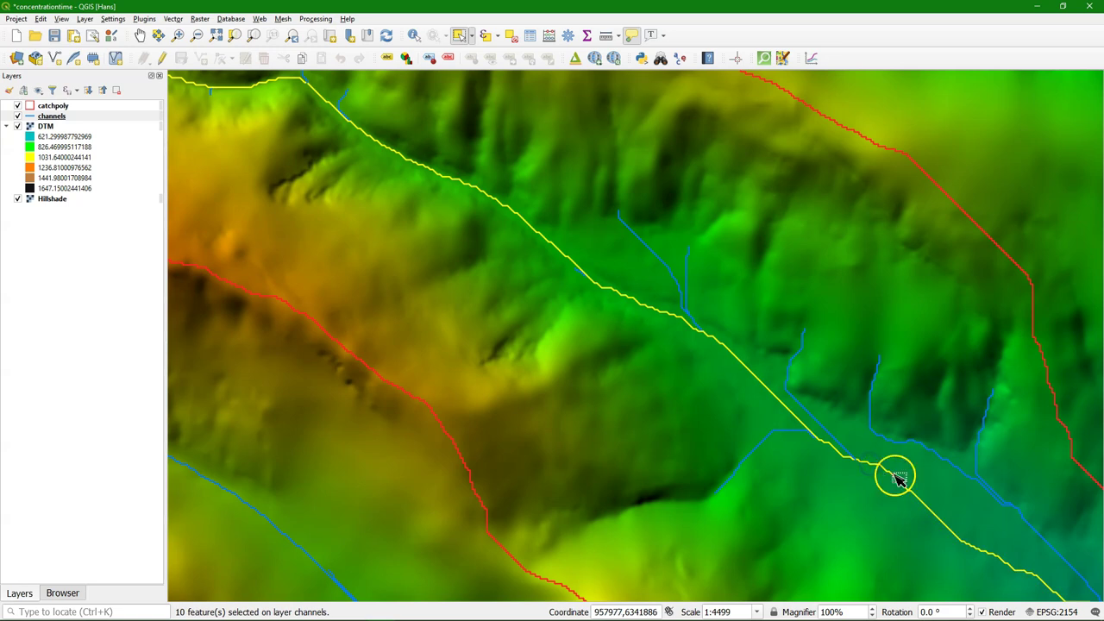
{"action": "scroll", "coordinate": [911, 439], "scroll_direction": "down", "scroll_amount": 1}
{"action": "left_click_drag", "start_coordinate": [993, 498], "coordinate": [845, 386]}
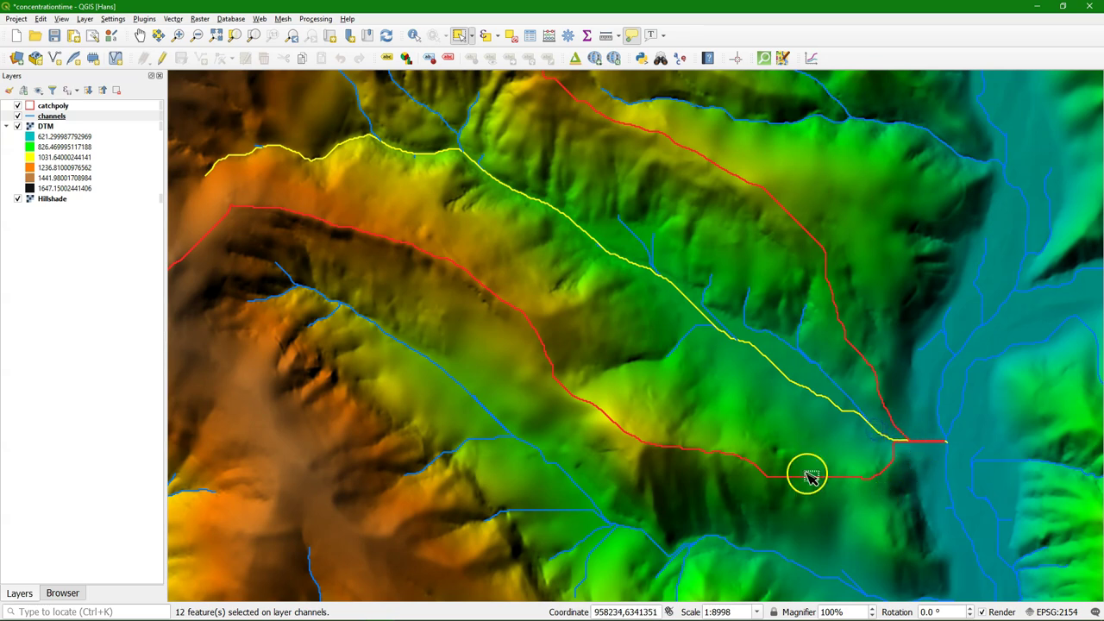
{"action": "scroll", "coordinate": [390, 200], "scroll_direction": "down", "scroll_amount": 1}
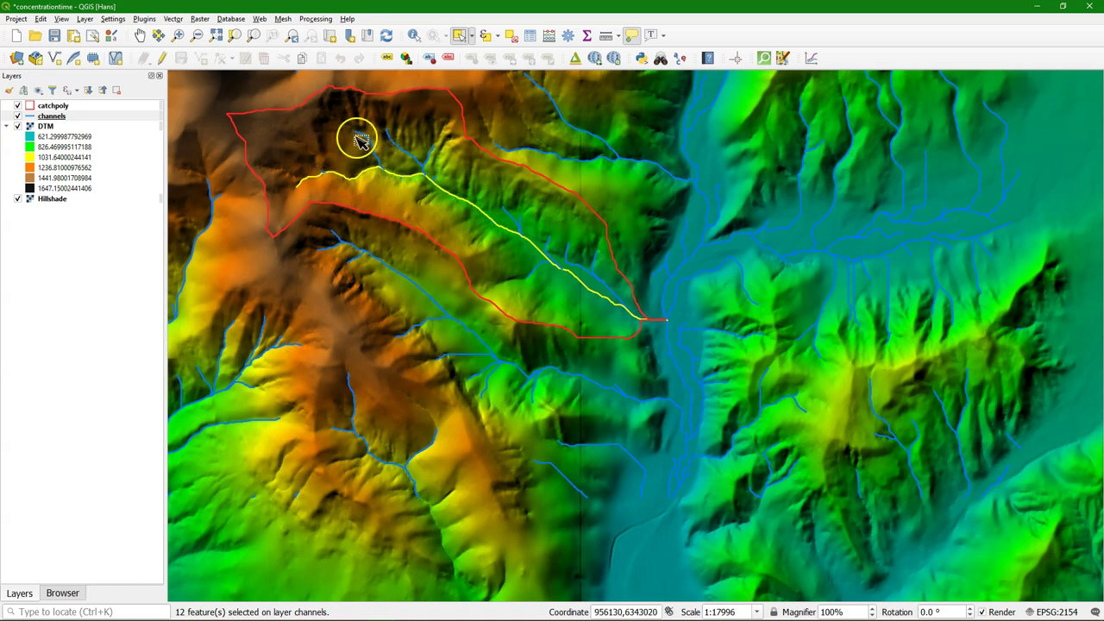
{"action": "left_click", "coordinate": [52, 117]}
- Export the 12 selected channel segments to Z:\kirpich\river.shp and add it as a river layer
{"action": "right_click", "coordinate": [54, 119]}
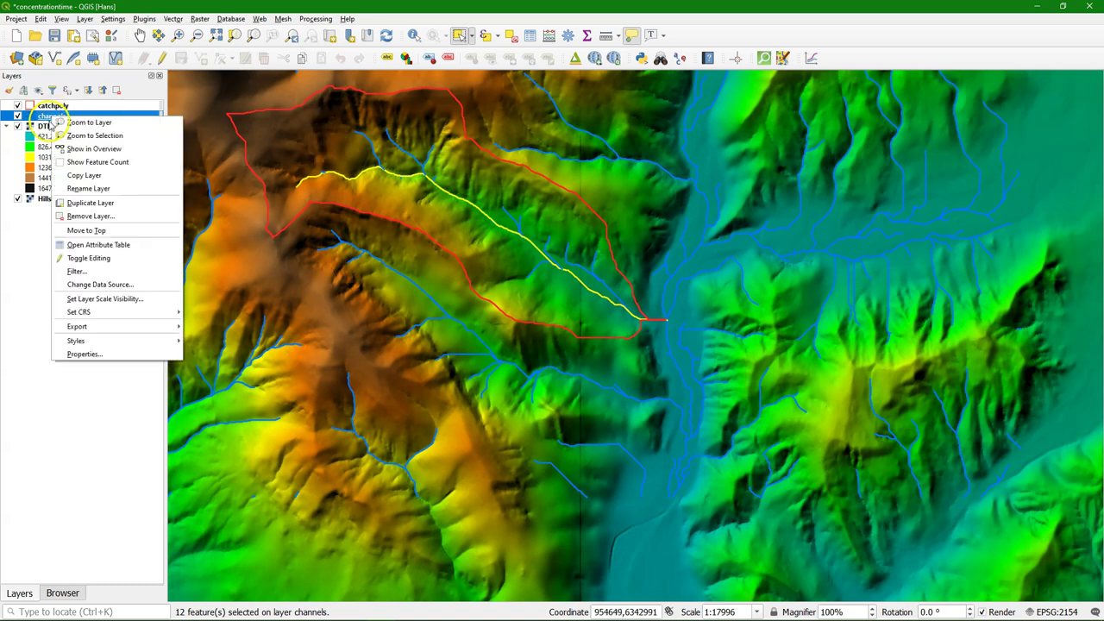
{"action": "mouse_move", "coordinate": [141, 327]}
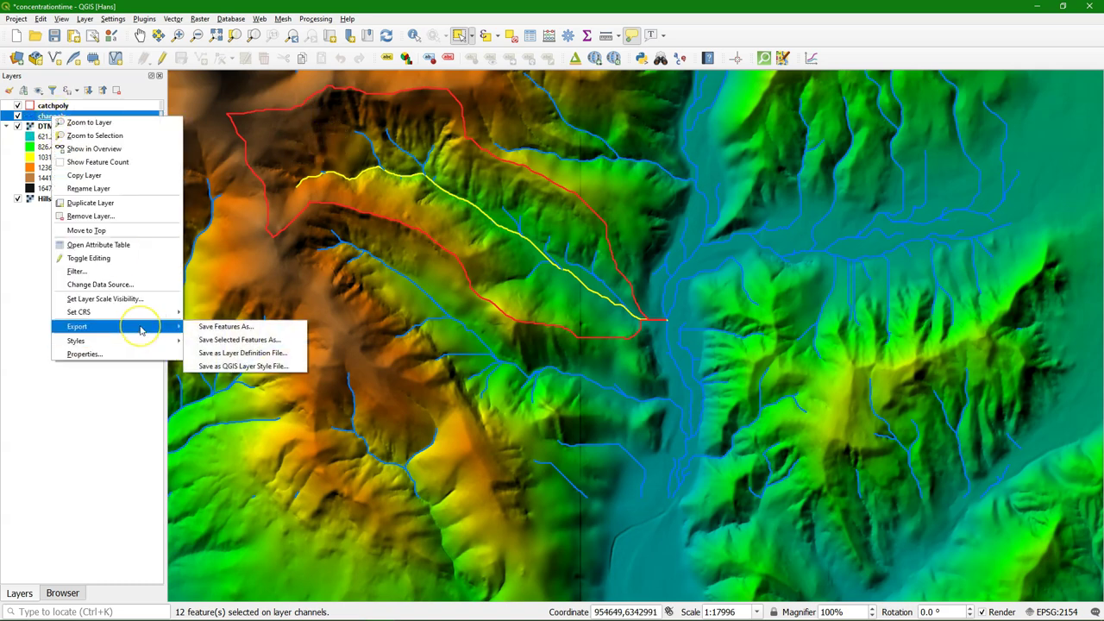
{"action": "left_click", "coordinate": [231, 340]}
{"action": "left_click", "coordinate": [442, 318]}
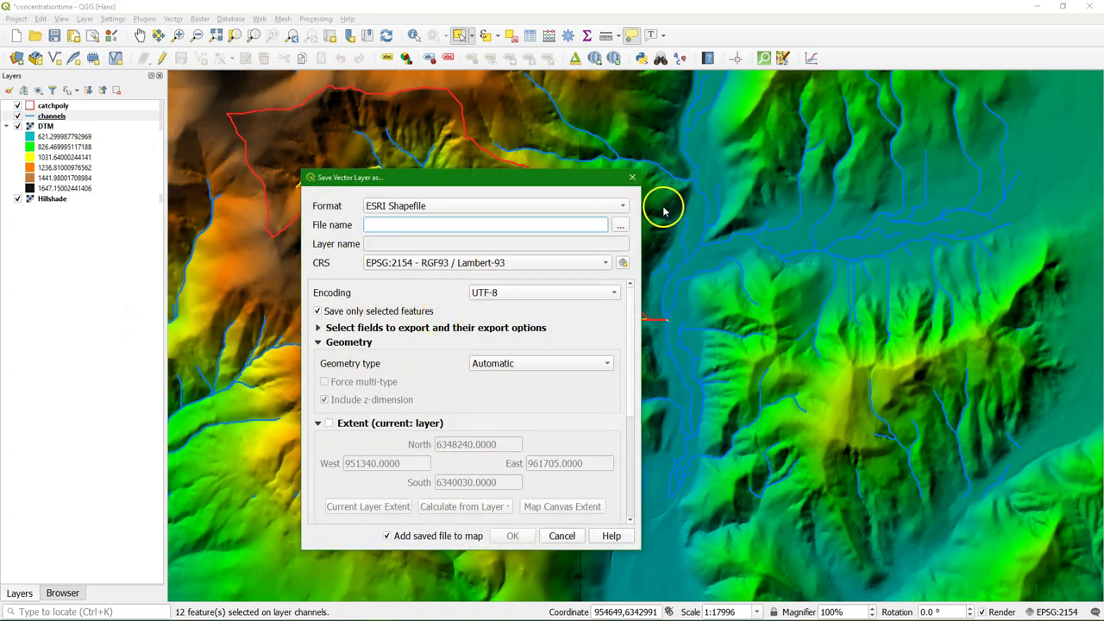
{"action": "left_click", "coordinate": [620, 225]}
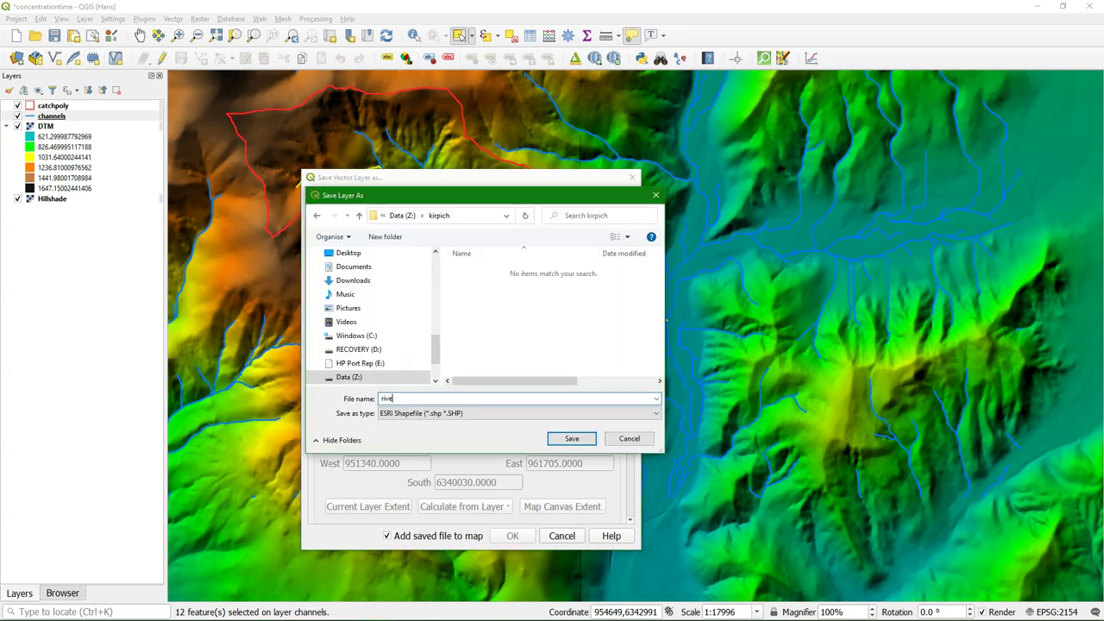
{"action": "left_click", "coordinate": [571, 438]}
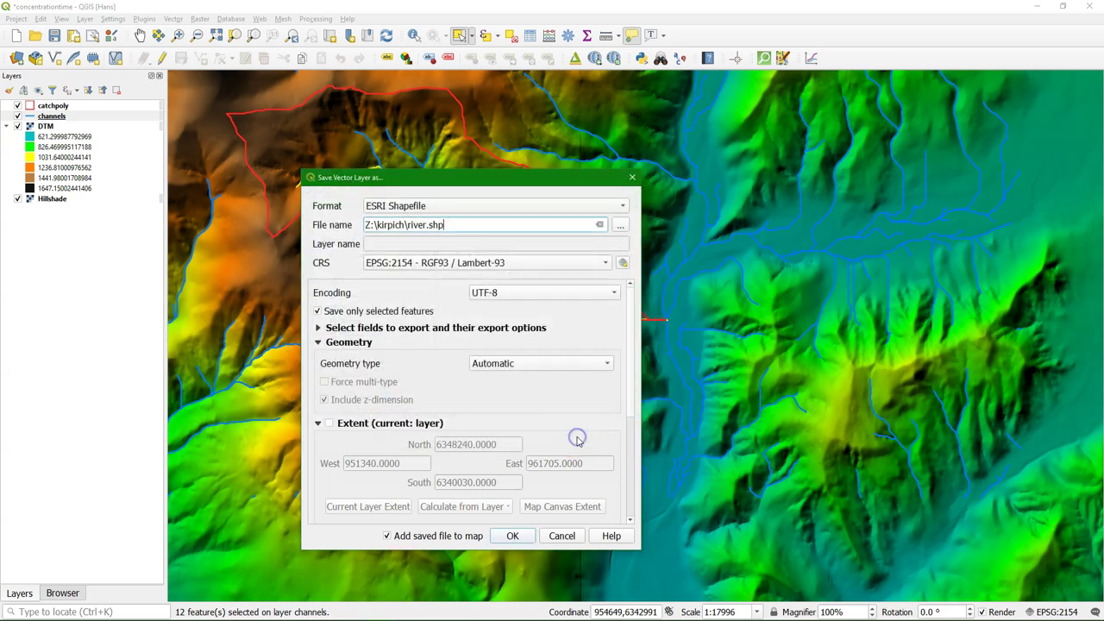
{"action": "left_click", "coordinate": [512, 535]}
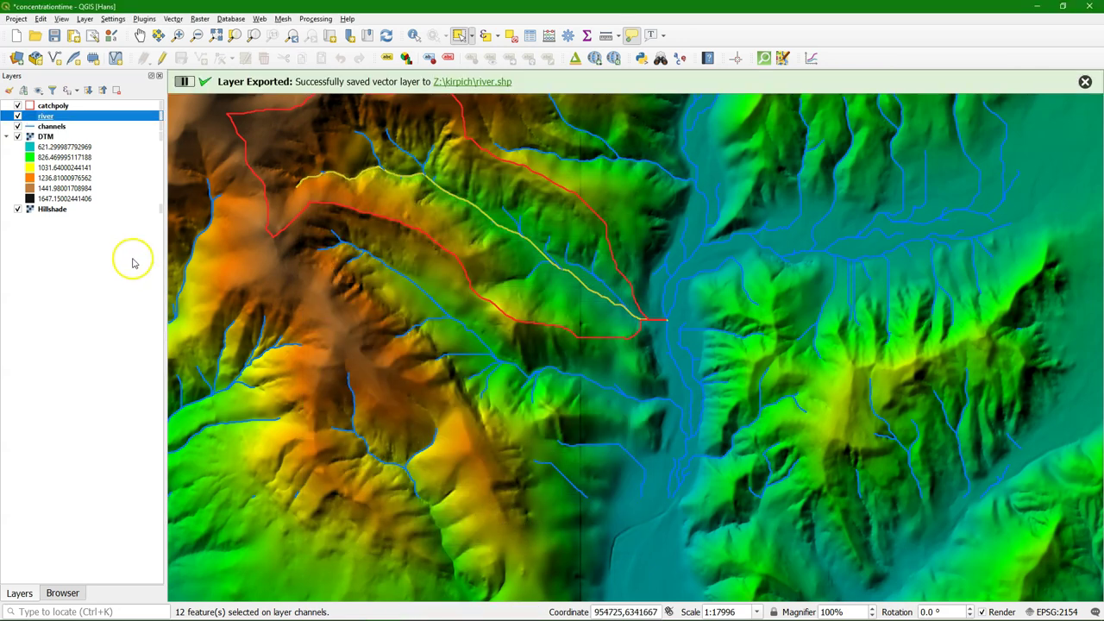
- Copy the channels layer's style and paste all style categories onto the river layer
{"action": "right_click", "coordinate": [48, 126]}
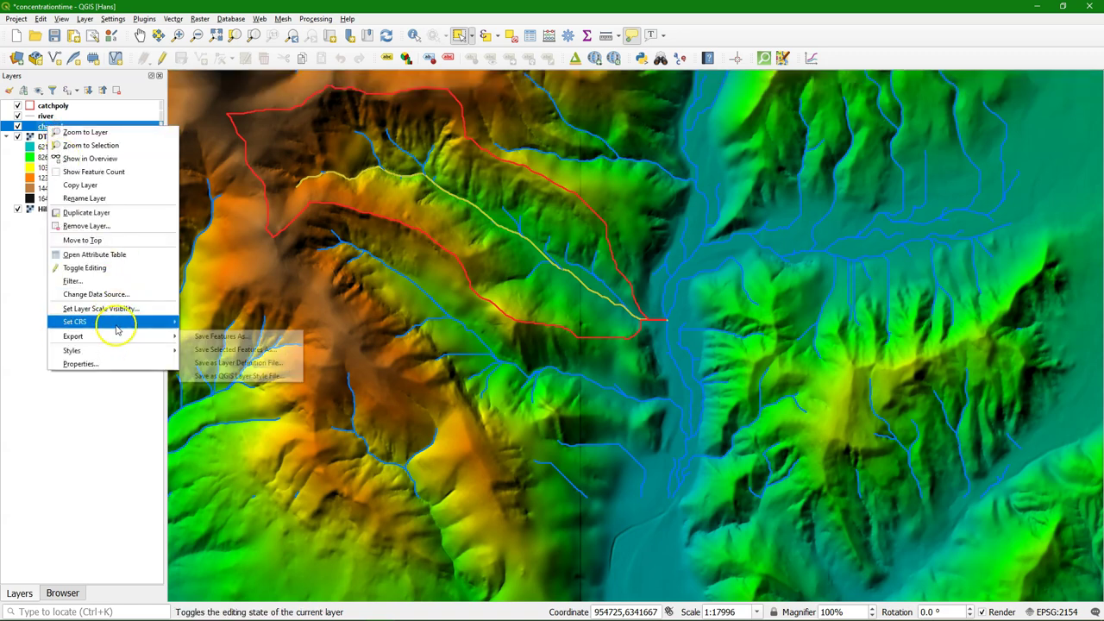
{"action": "mouse_move", "coordinate": [124, 351]}
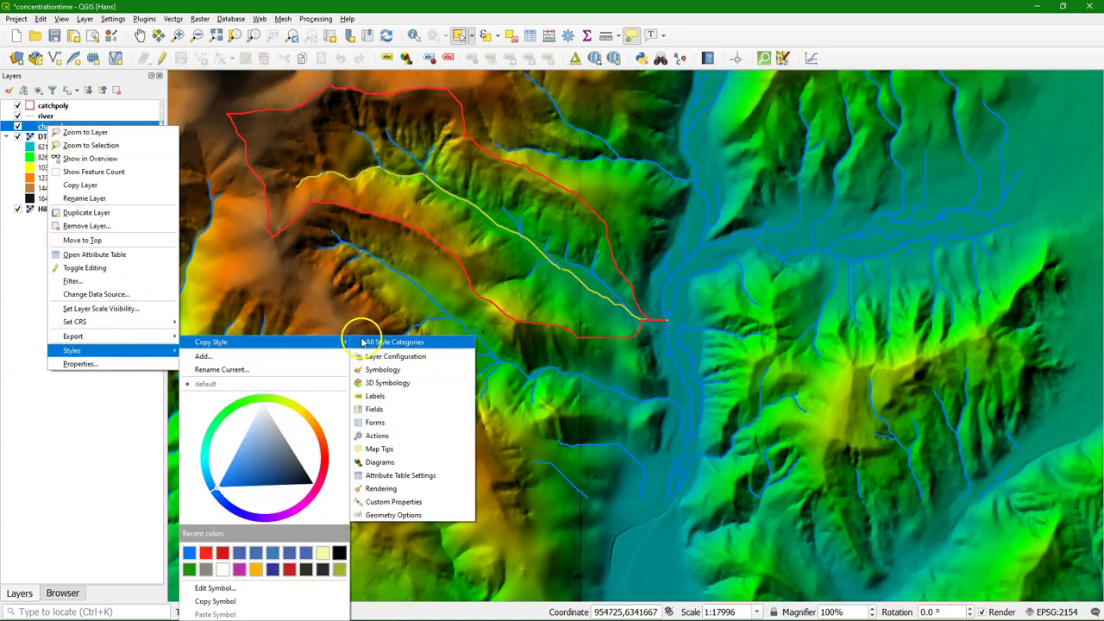
{"action": "left_click", "coordinate": [315, 316]}
{"action": "left_click", "coordinate": [50, 116]}
{"action": "right_click", "coordinate": [46, 117]}
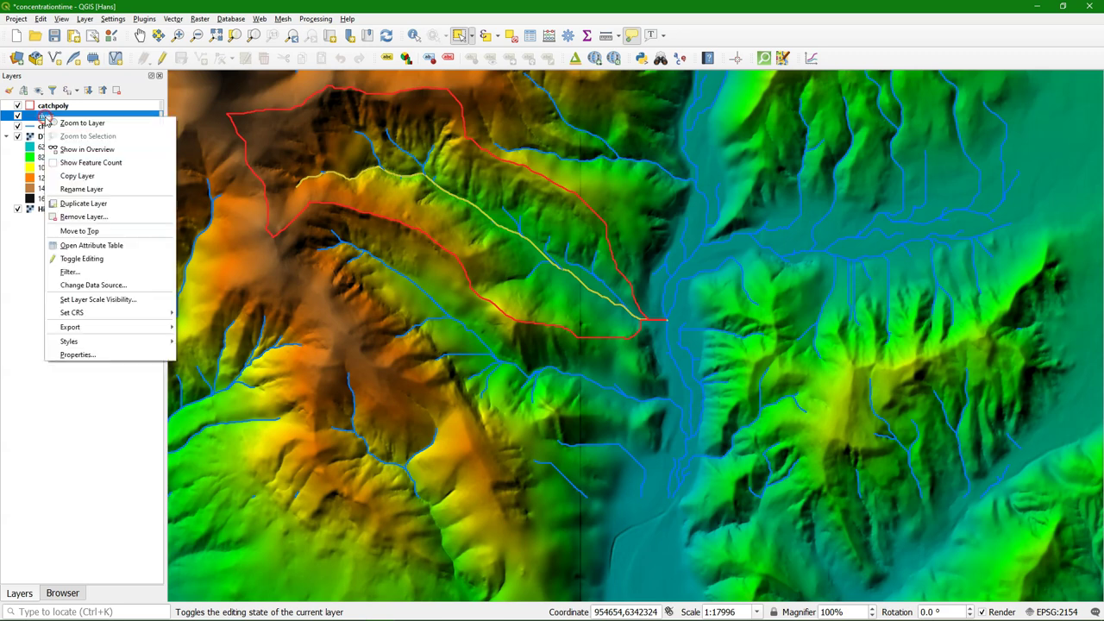
{"action": "mouse_move", "coordinate": [131, 345]}
{"action": "mouse_move", "coordinate": [247, 345]}
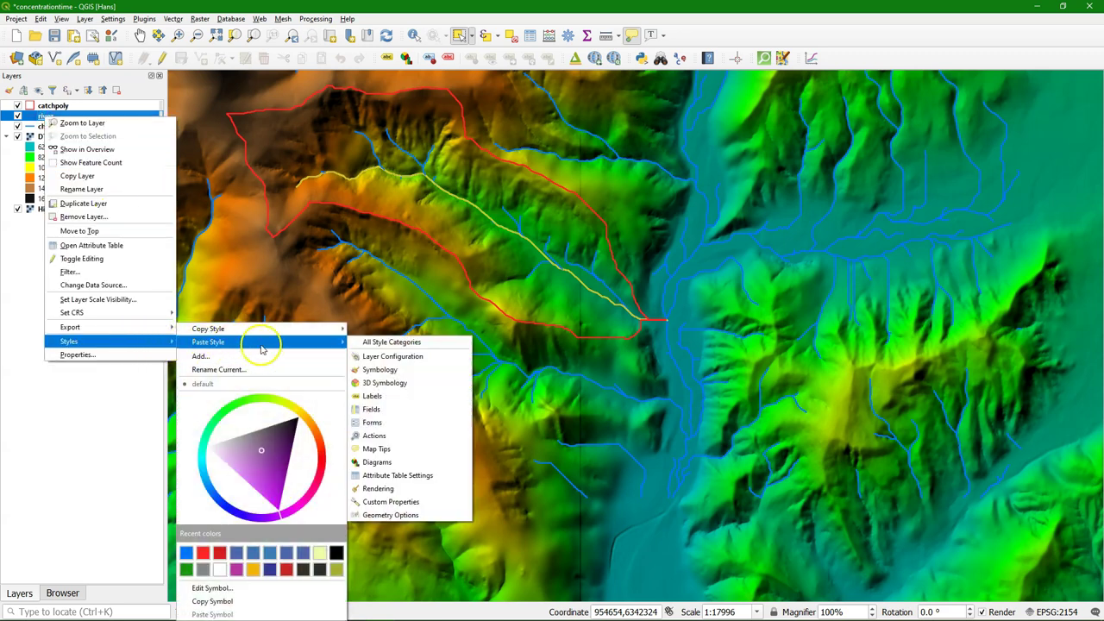
{"action": "left_click", "coordinate": [369, 342]}
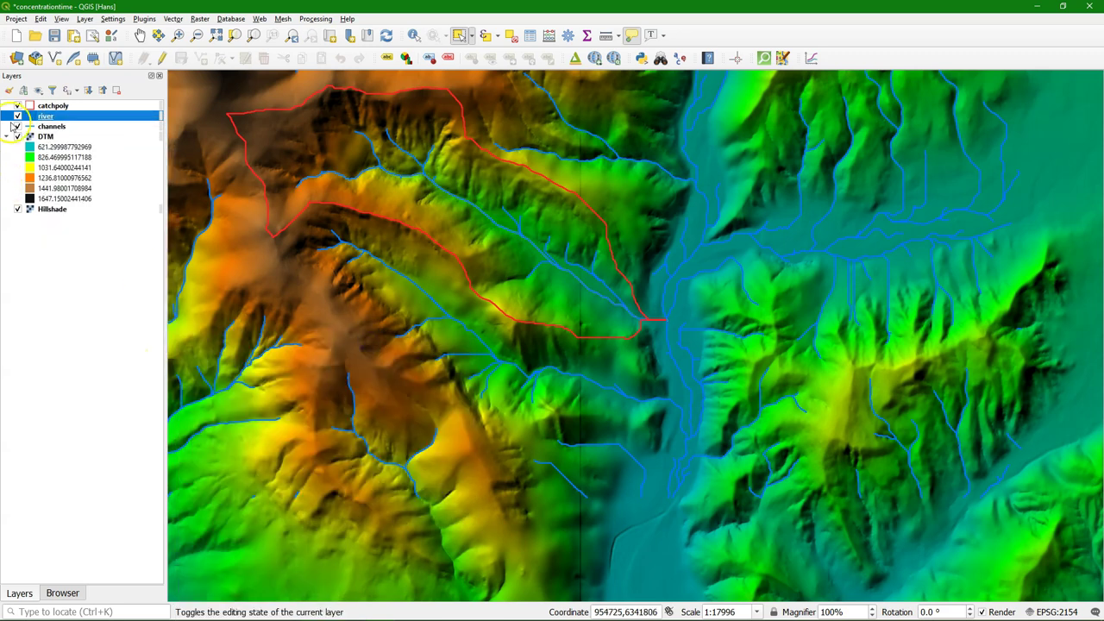
- Remove the channels layer from the project
{"action": "left_click", "coordinate": [42, 126]}
{"action": "right_click", "coordinate": [41, 127]}
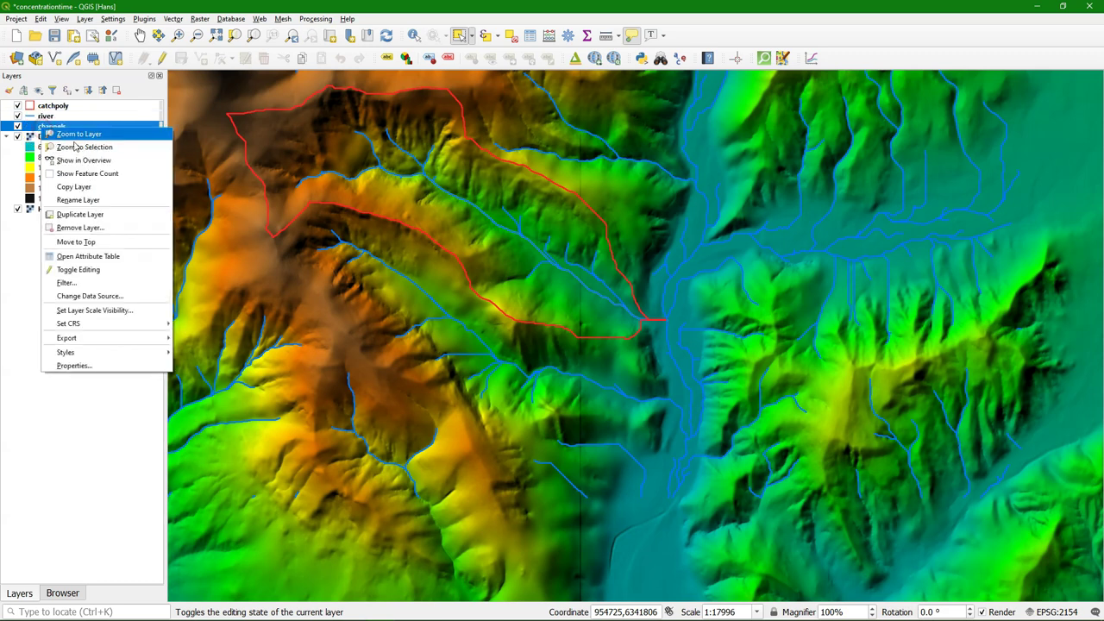
{"action": "left_click", "coordinate": [84, 226]}
{"action": "left_click", "coordinate": [532, 327]}
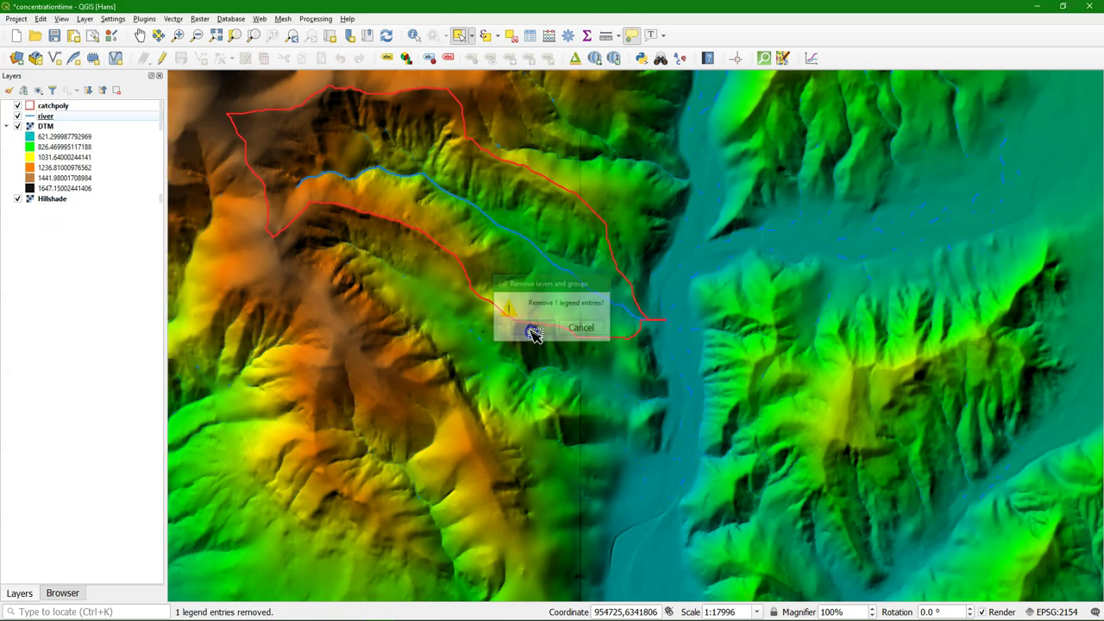
- Zoom the map to the river layer's extent
{"action": "right_click", "coordinate": [78, 115]}
{"action": "left_click", "coordinate": [113, 123]}
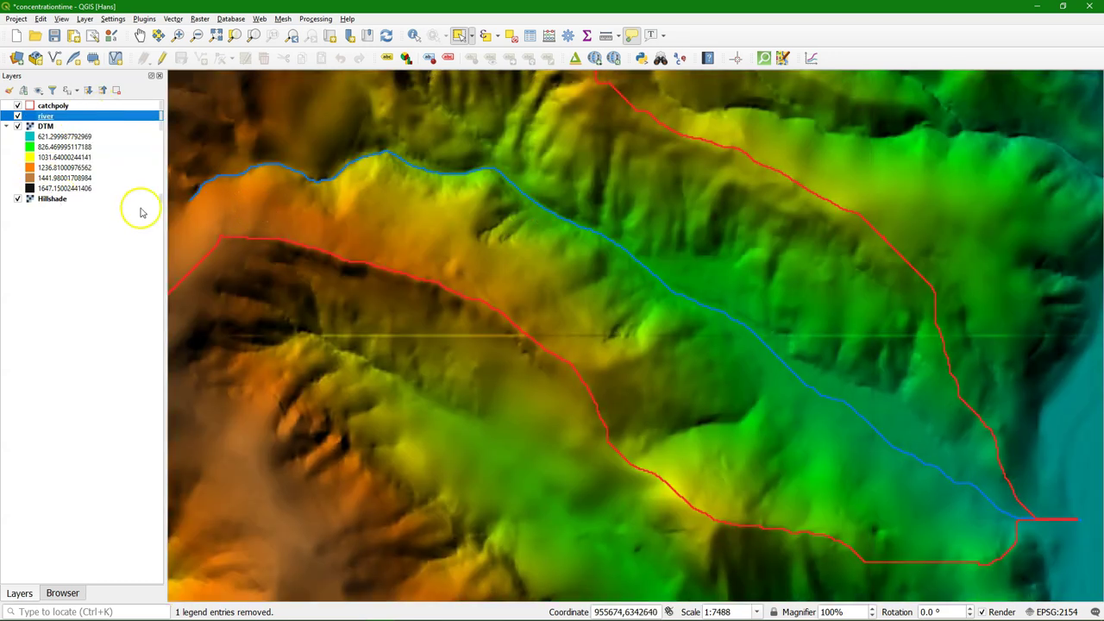
{"action": "scroll", "coordinate": [385, 256], "scroll_direction": "down", "scroll_amount": 1}
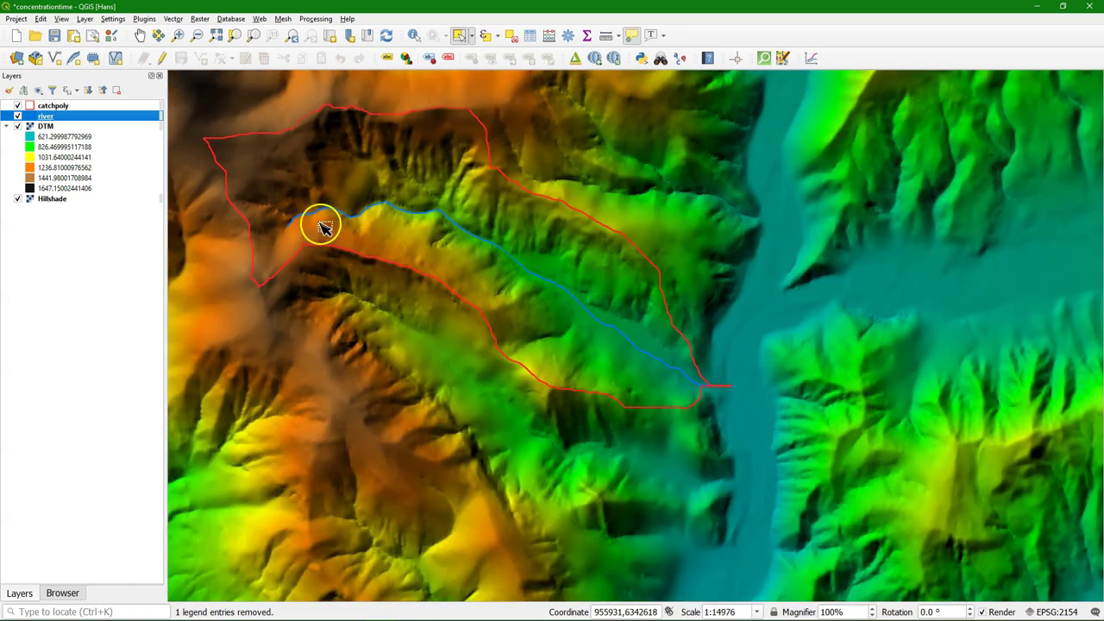
{"action": "left_click", "coordinate": [74, 269]}
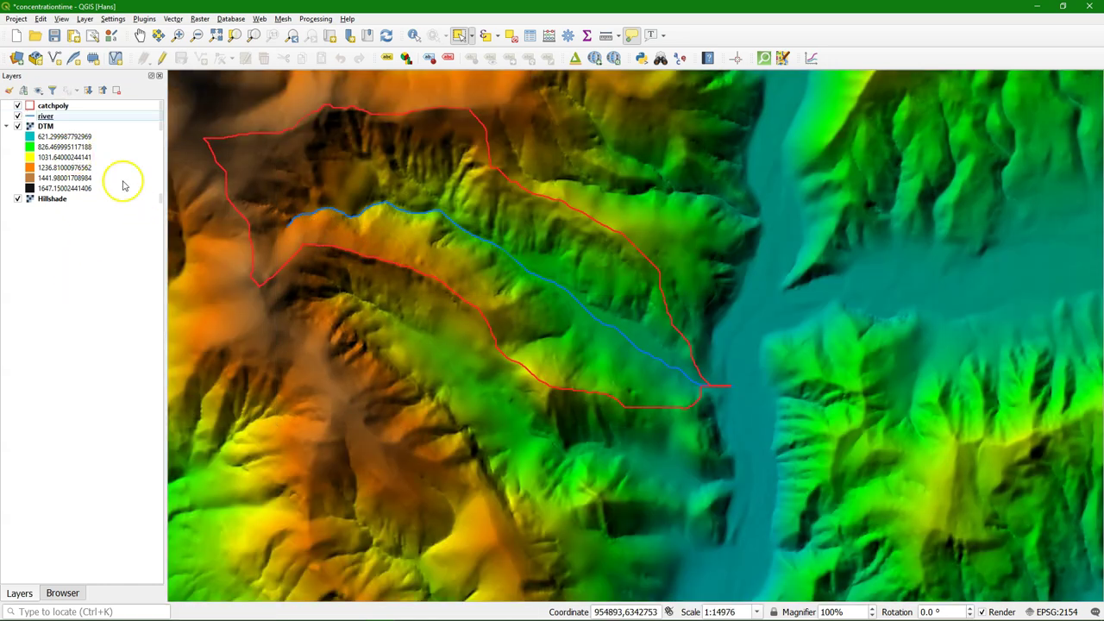
- Find and open Extract specific vertices in the Processing Toolbox by searching 'vert'
{"action": "left_click", "coordinate": [314, 18]}
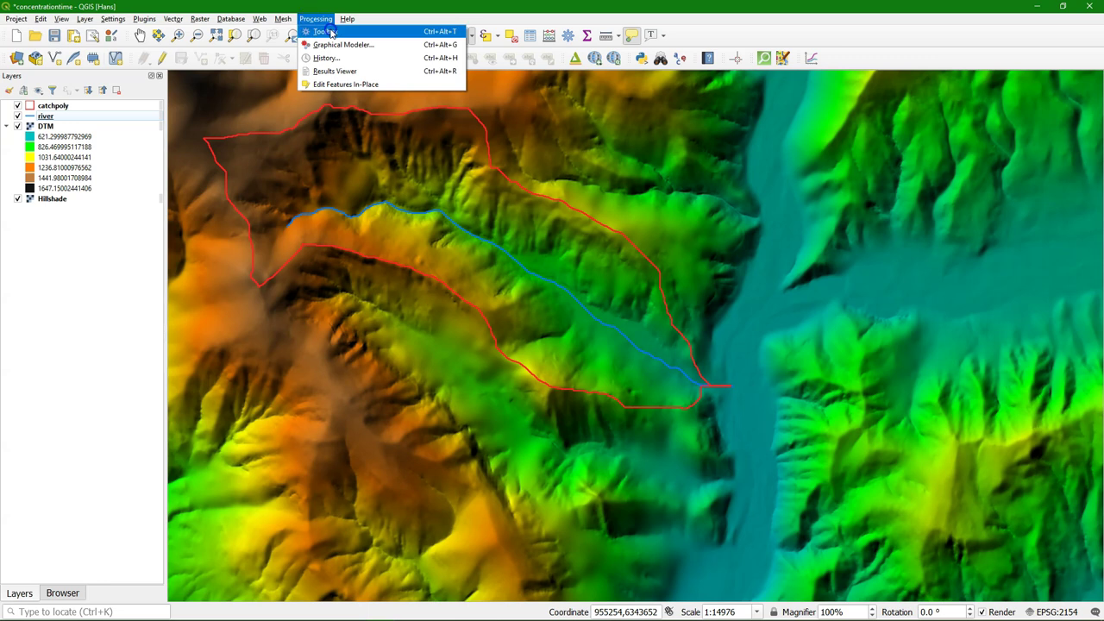
{"action": "left_click", "coordinate": [324, 32]}
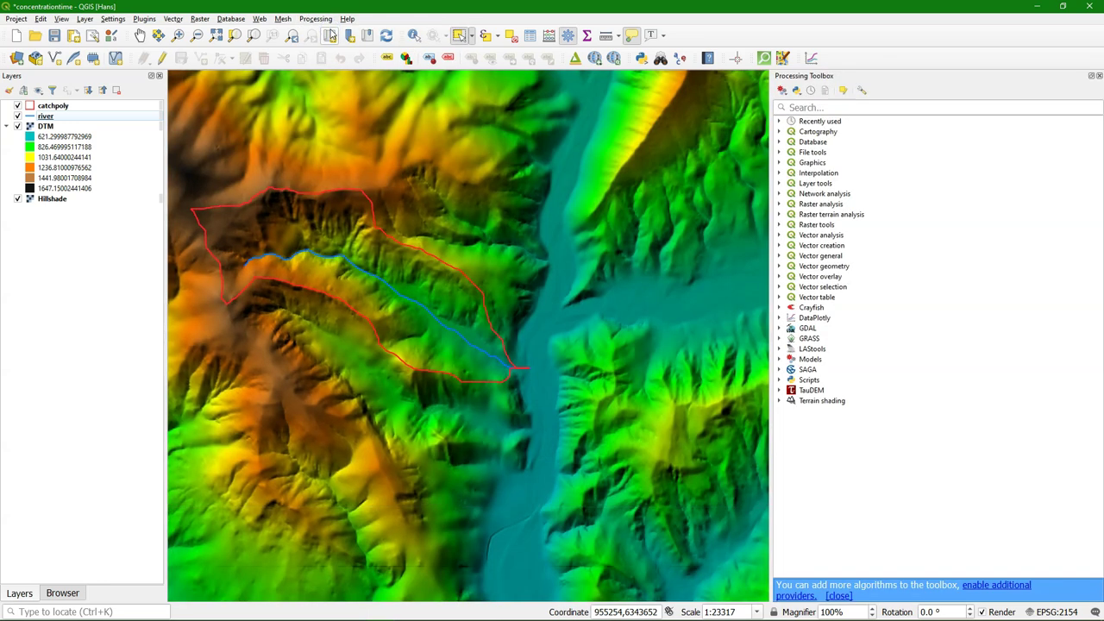
{"action": "left_click", "coordinate": [815, 108]}
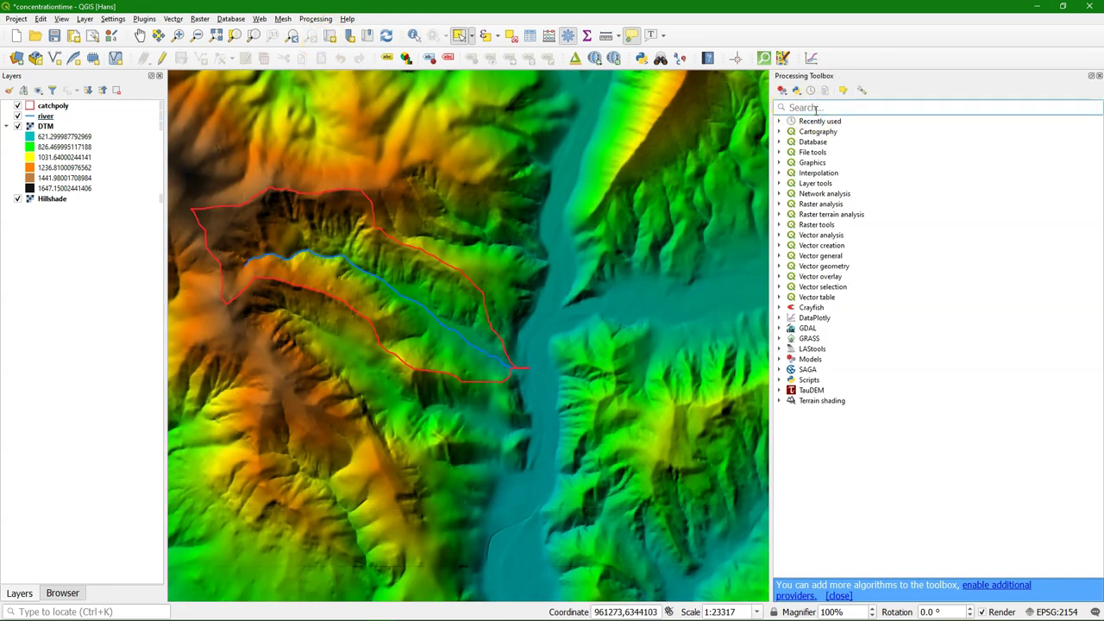
{"action": "type", "text": "vert"}
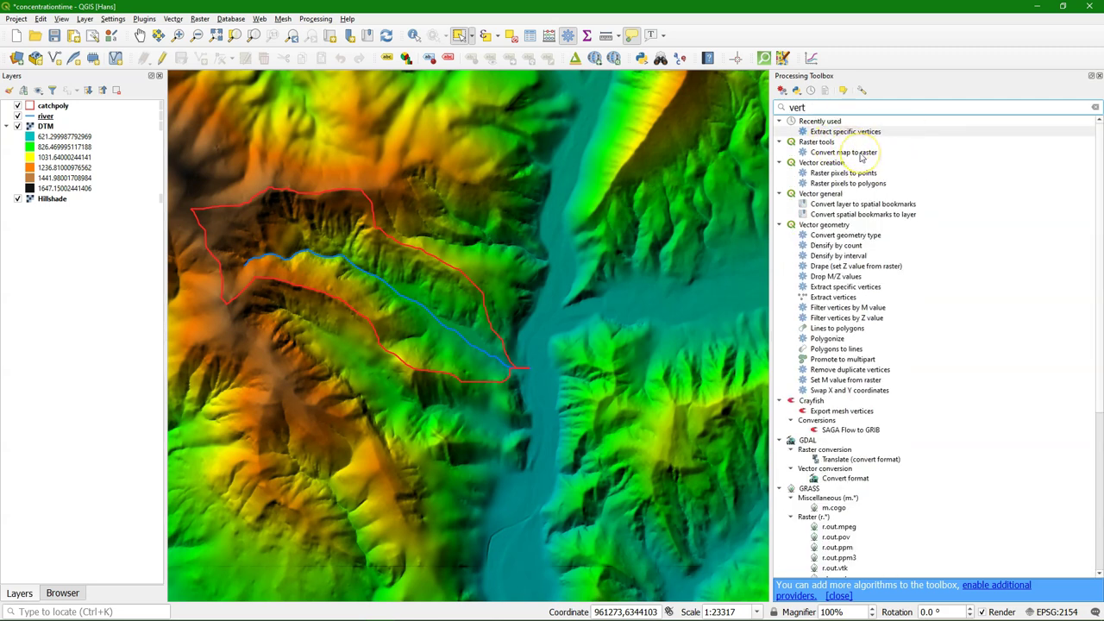
{"action": "left_click", "coordinate": [821, 288]}
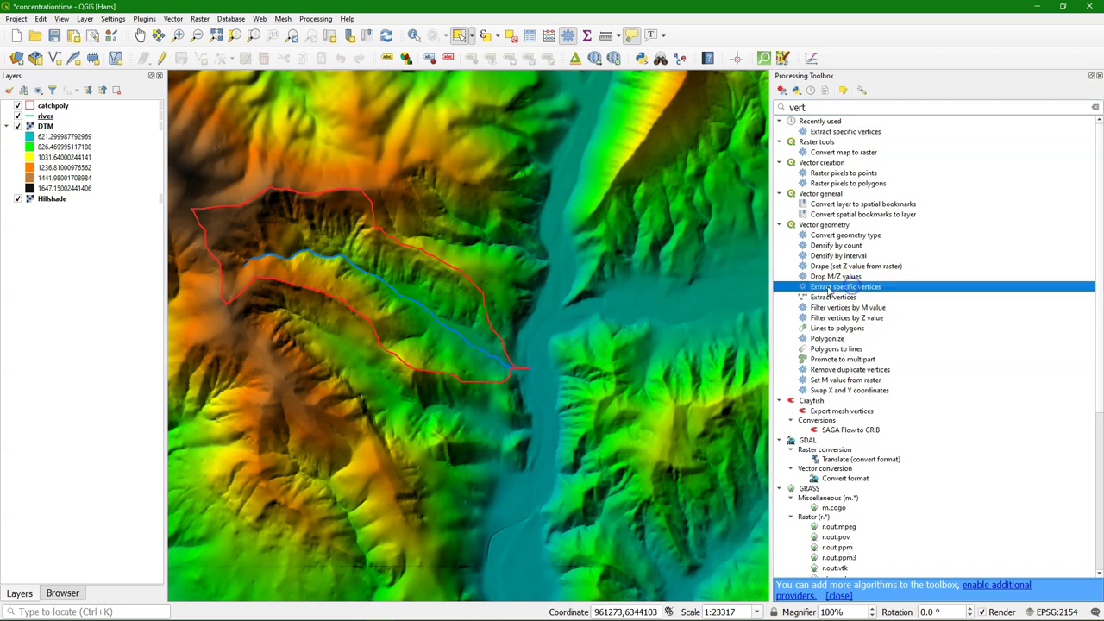
{"action": "double_click", "coordinate": [828, 288]}
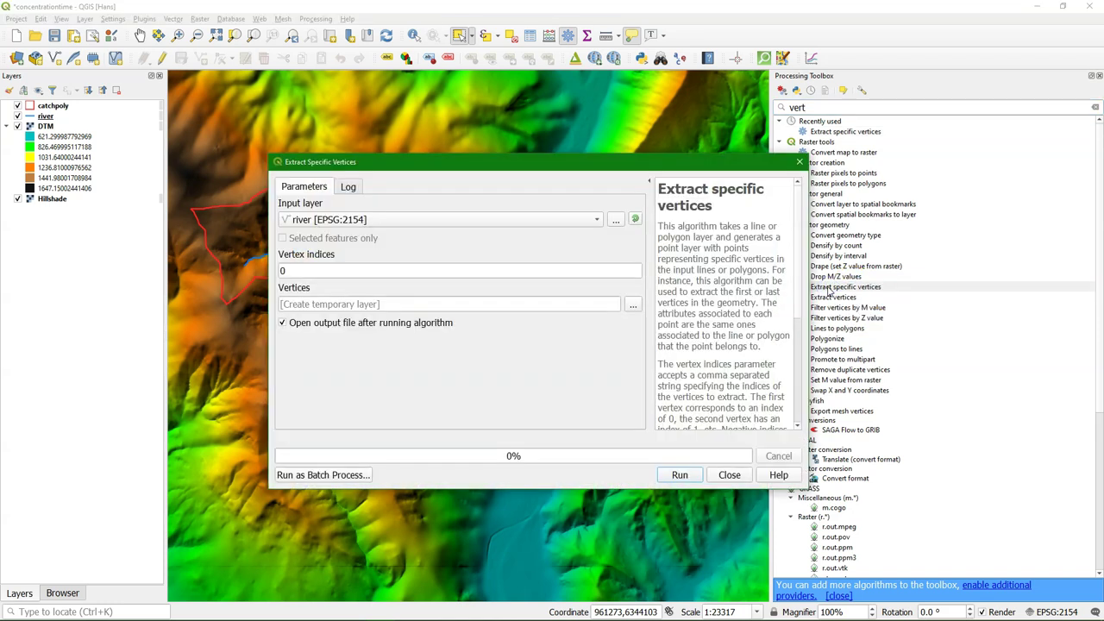
- Extract vertex index 0 of river into Z:/kirpich/firstnode.shp
{"action": "left_click", "coordinate": [302, 273]}
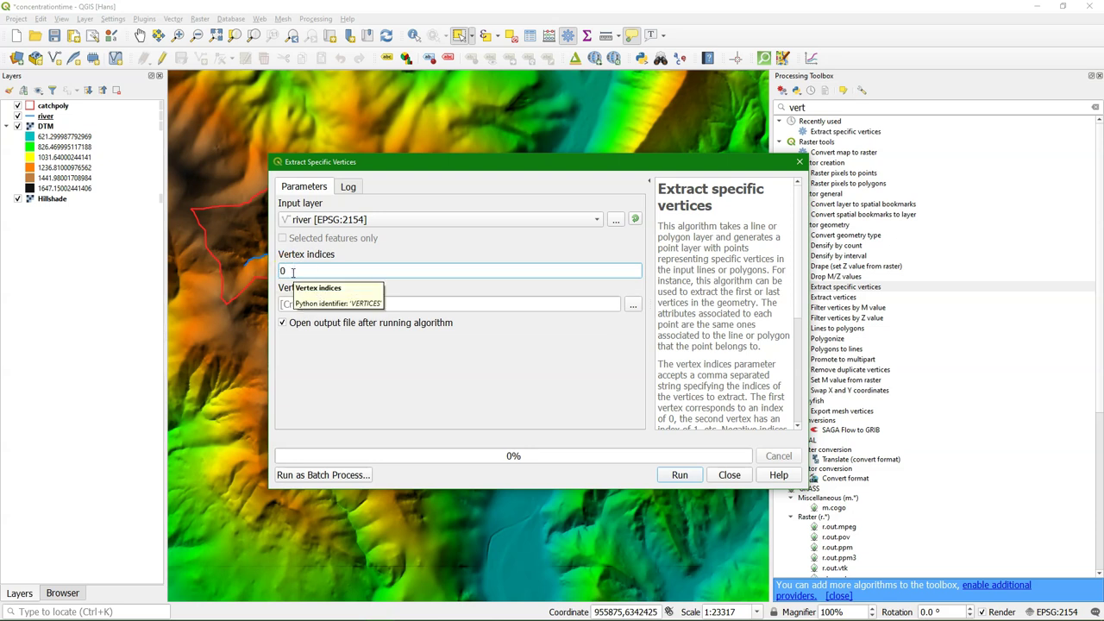
{"action": "left_click", "coordinate": [633, 307]}
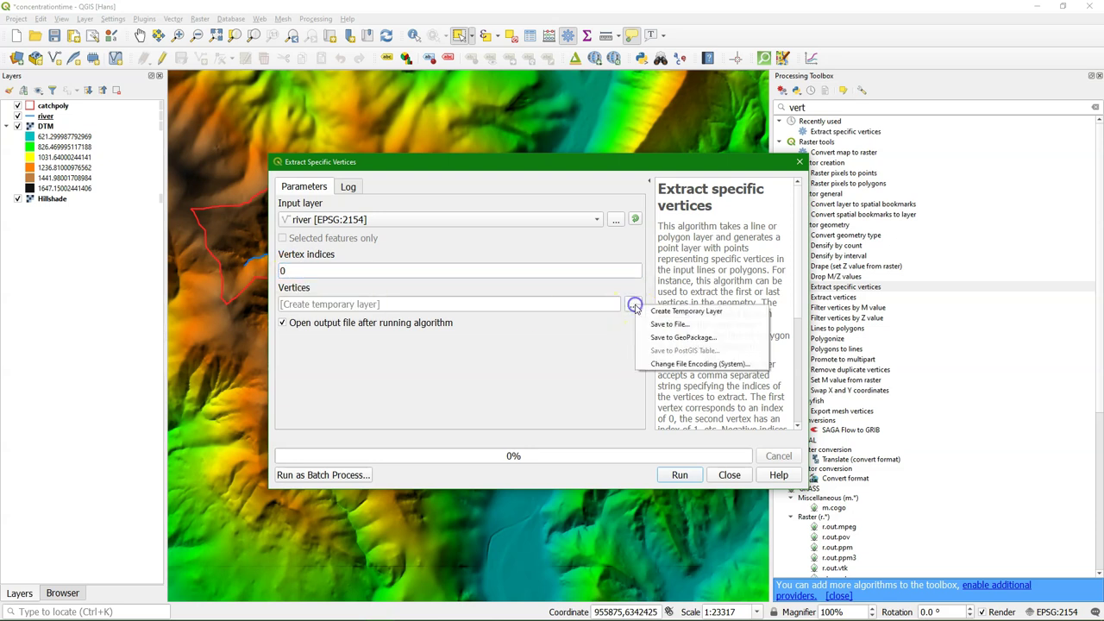
{"action": "left_click", "coordinate": [675, 325]}
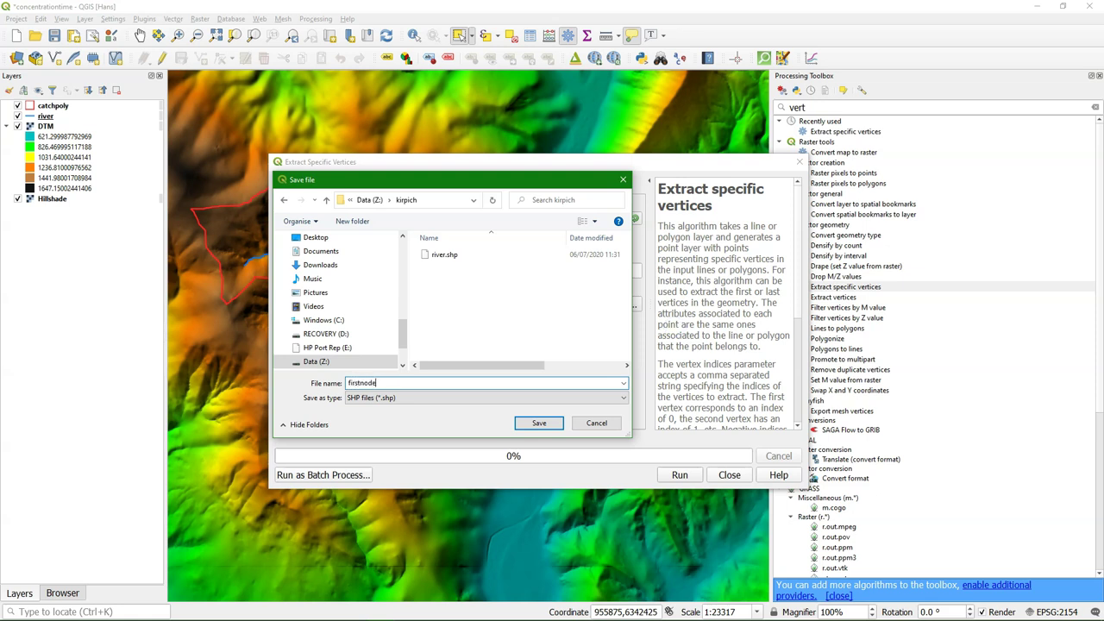
{"action": "left_click", "coordinate": [550, 423]}
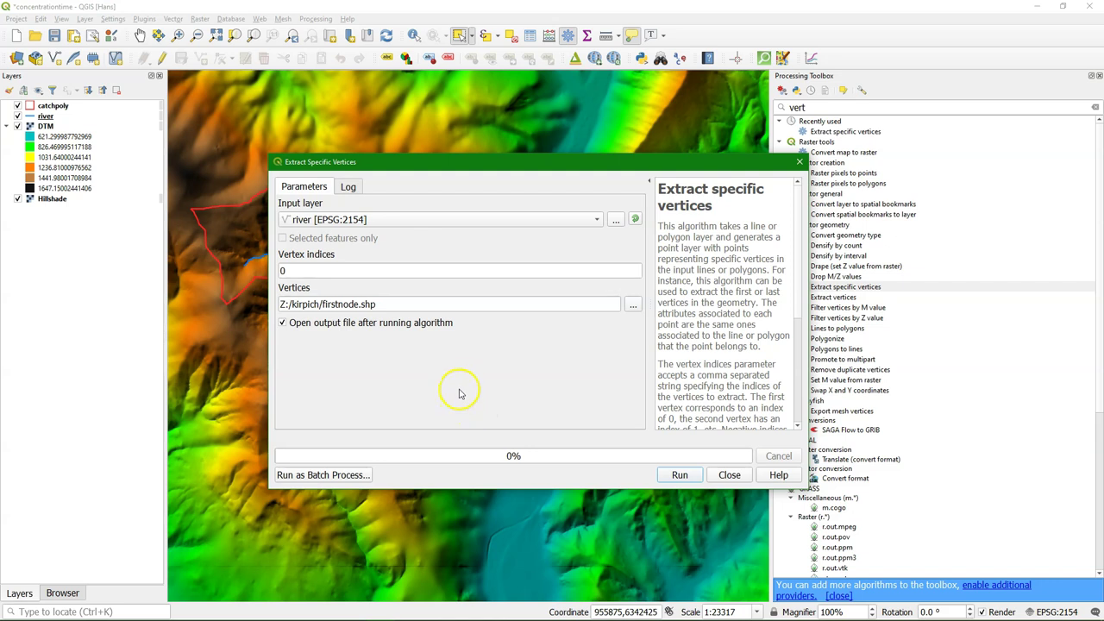
{"action": "left_click", "coordinate": [679, 476]}
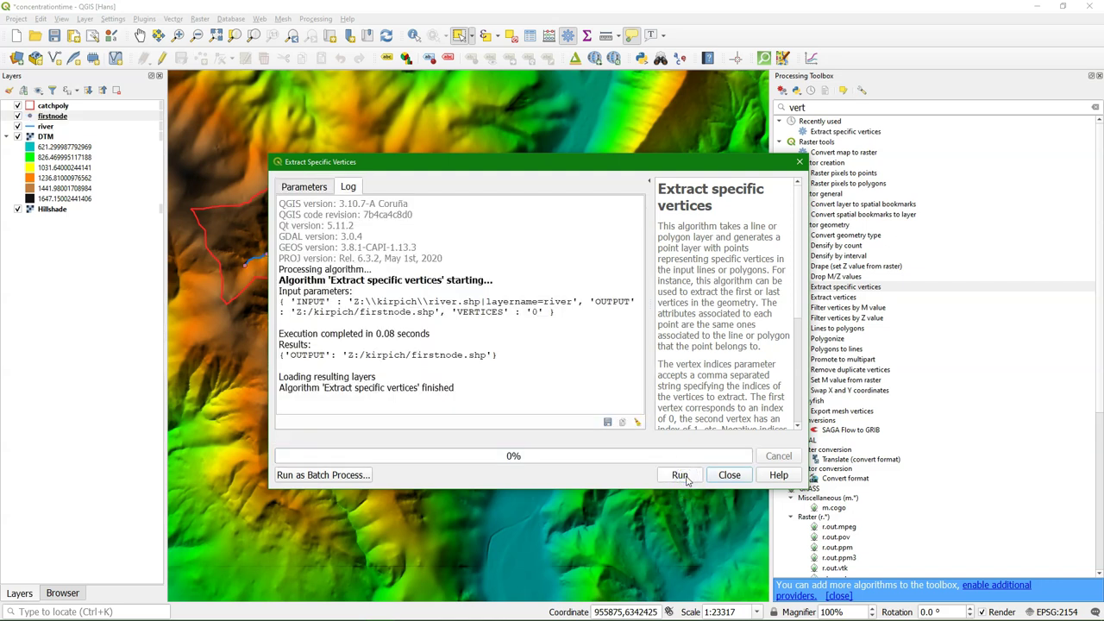
{"action": "left_click", "coordinate": [730, 479]}
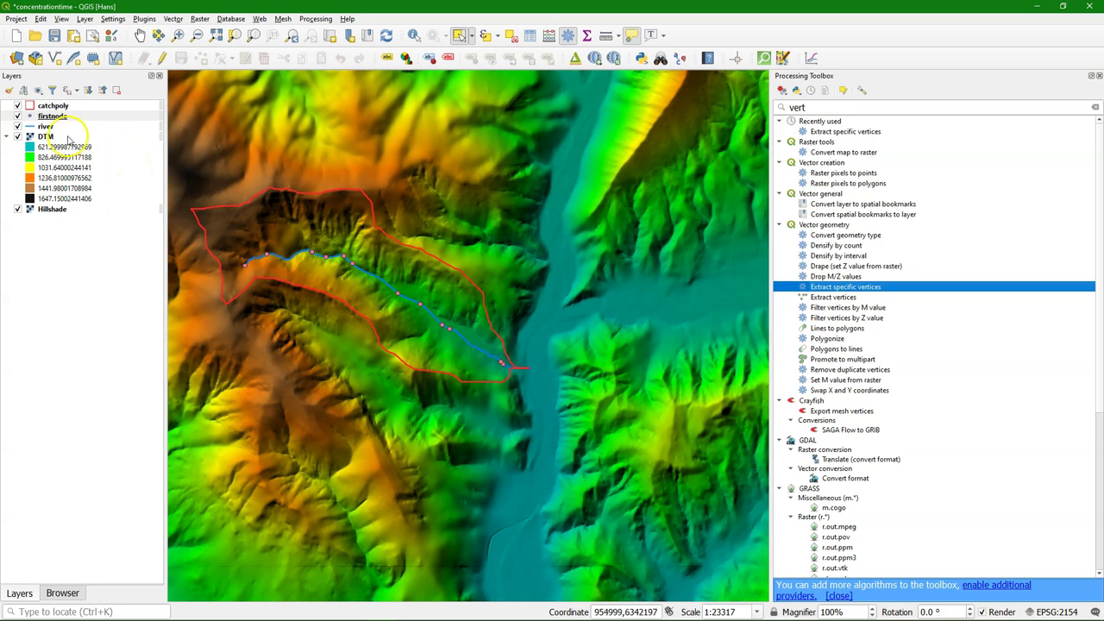
- Dissolve the river layer into one feature saved as Z:/kirpich/river_dissolved.shp
{"action": "left_click", "coordinate": [174, 21]}
{"action": "mouse_move", "coordinate": [229, 58]}
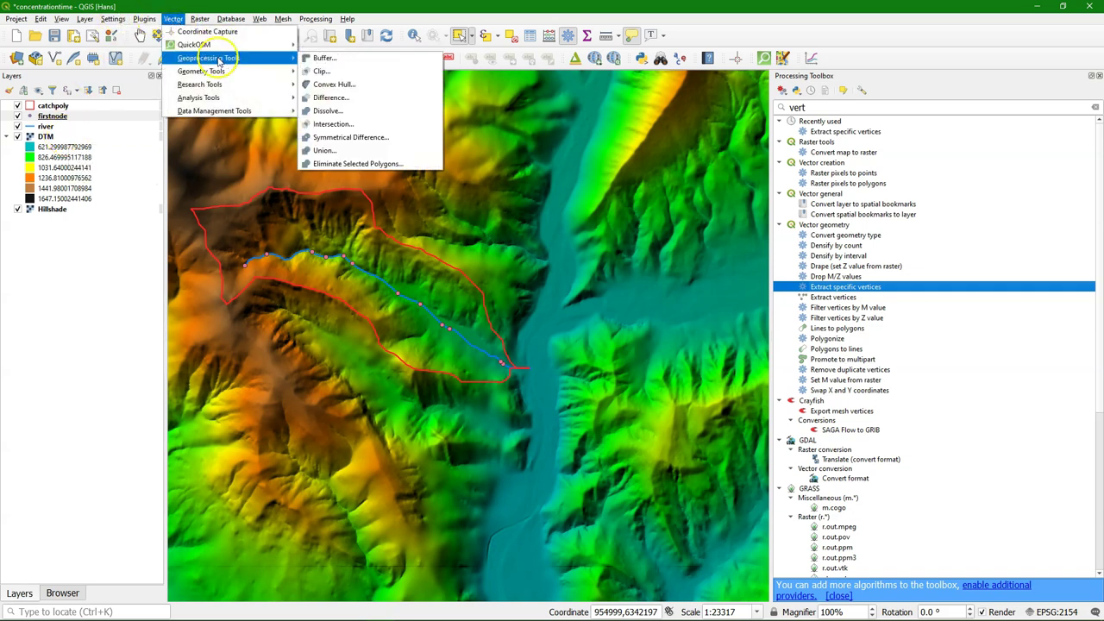
{"action": "left_click", "coordinate": [319, 110]}
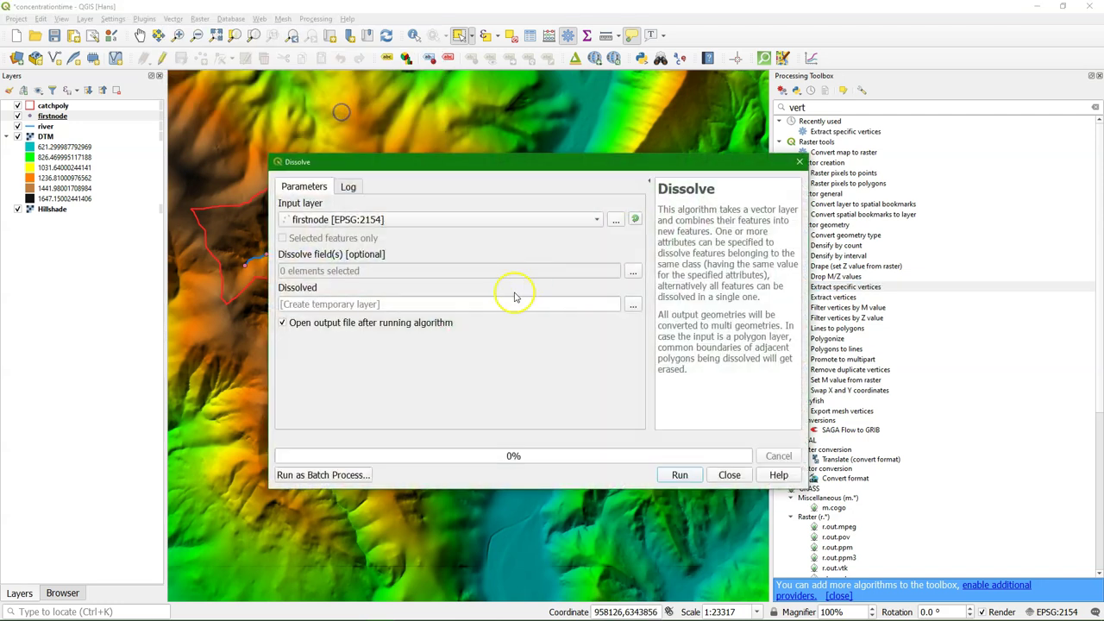
{"action": "left_click", "coordinate": [556, 219]}
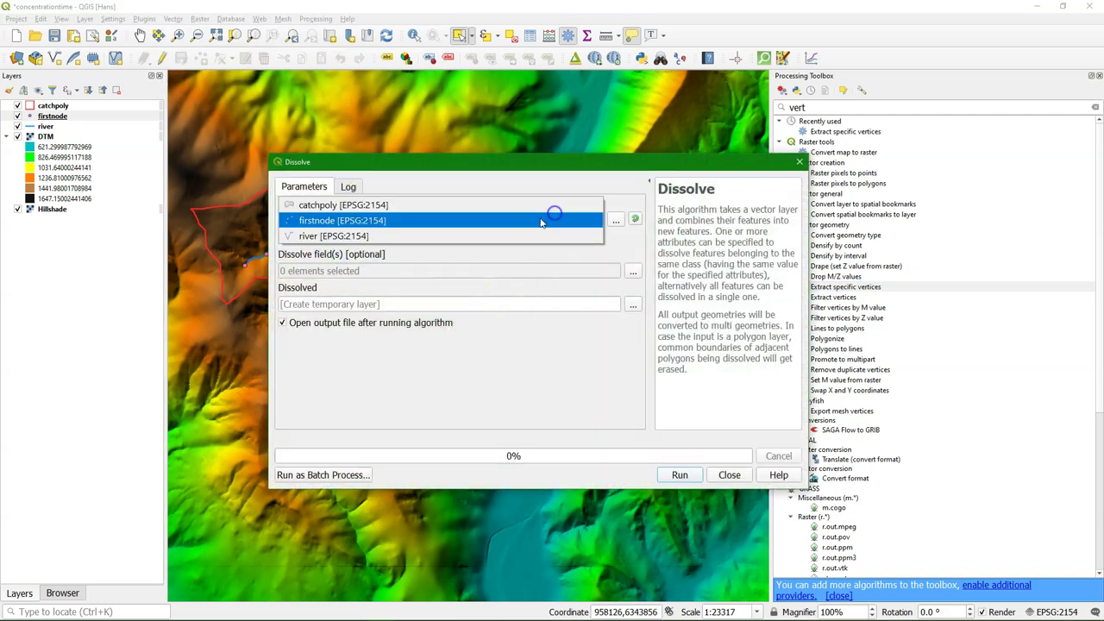
{"action": "left_click", "coordinate": [341, 234]}
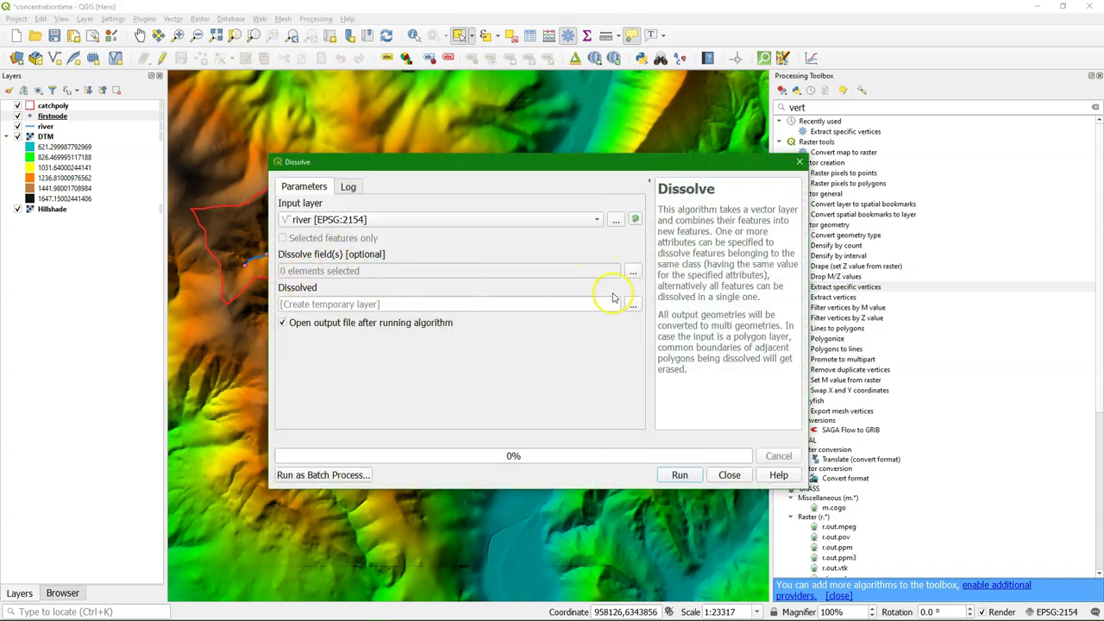
{"action": "left_click", "coordinate": [633, 305]}
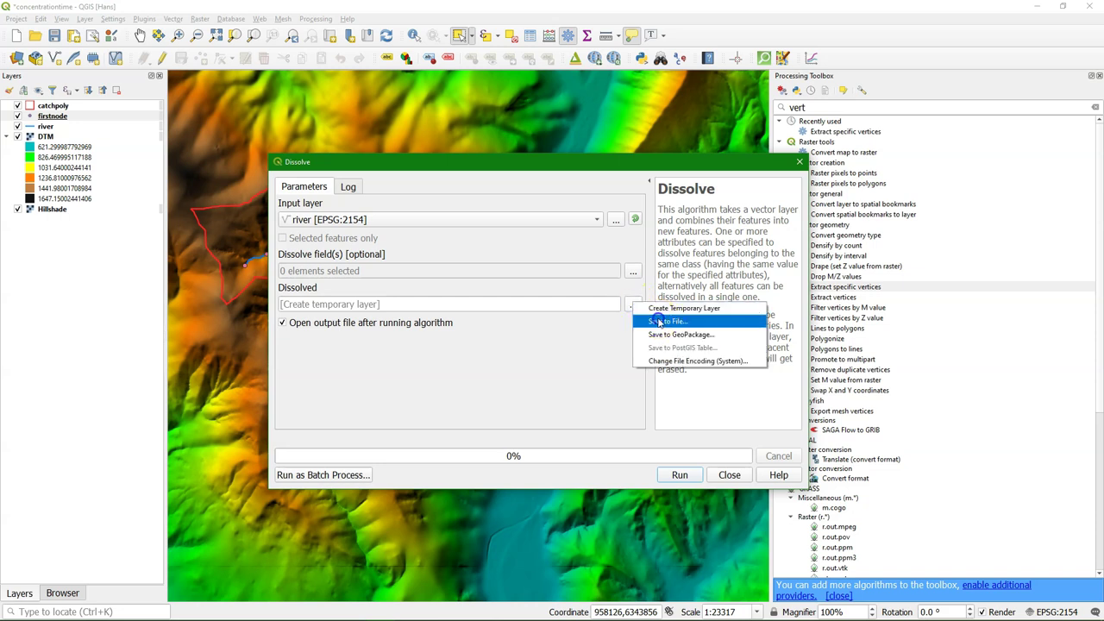
{"action": "left_click", "coordinate": [659, 322]}
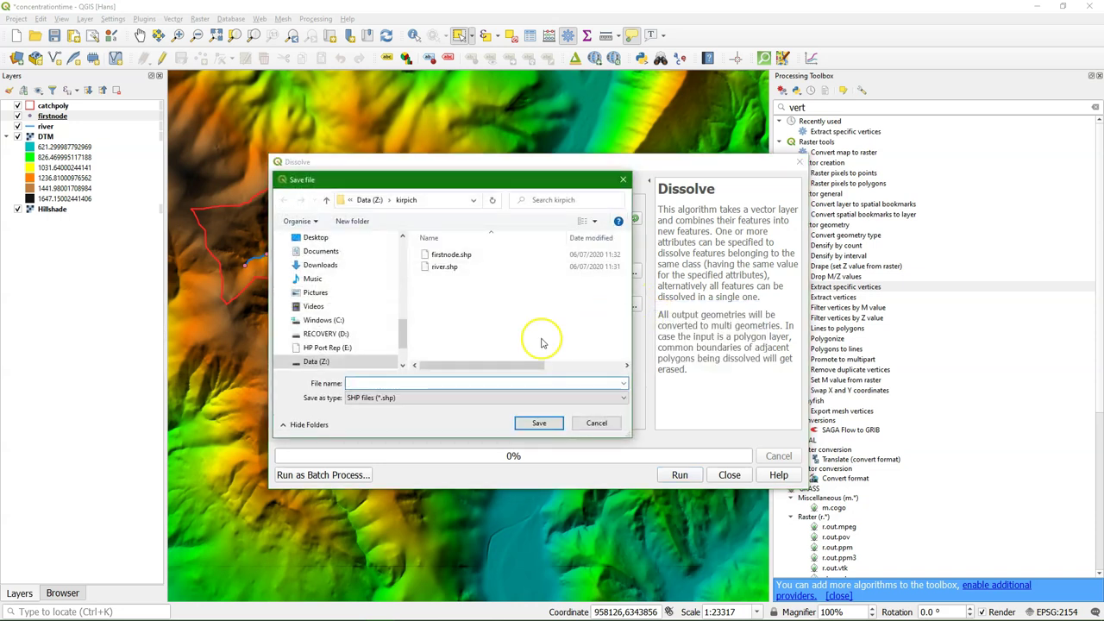
{"action": "type", "text": "river"}
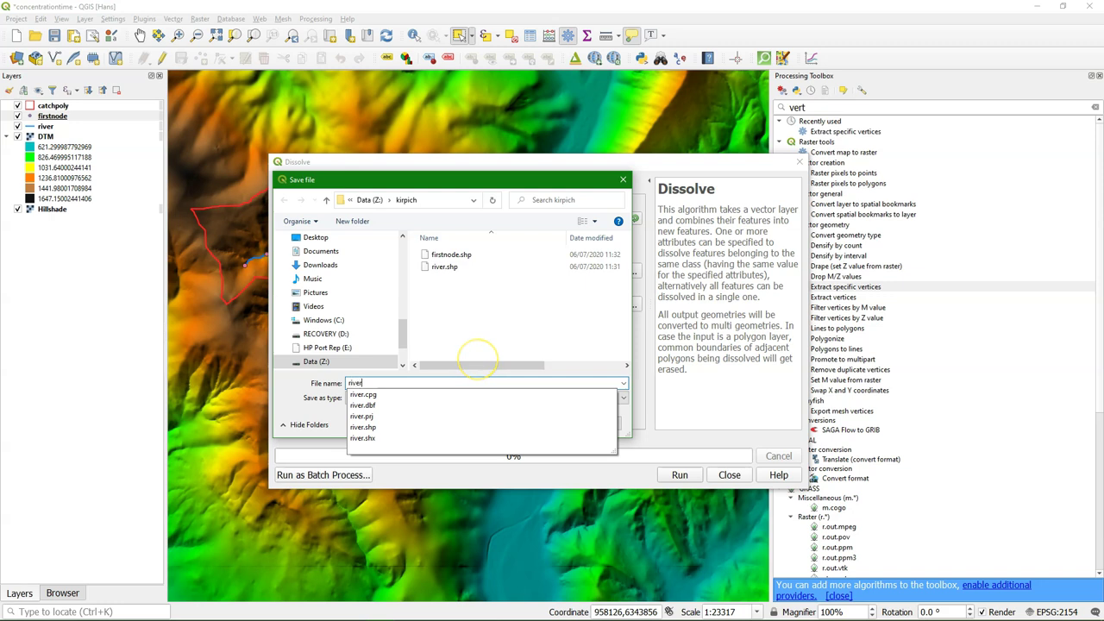
{"action": "type", "text": "_dissolved"}
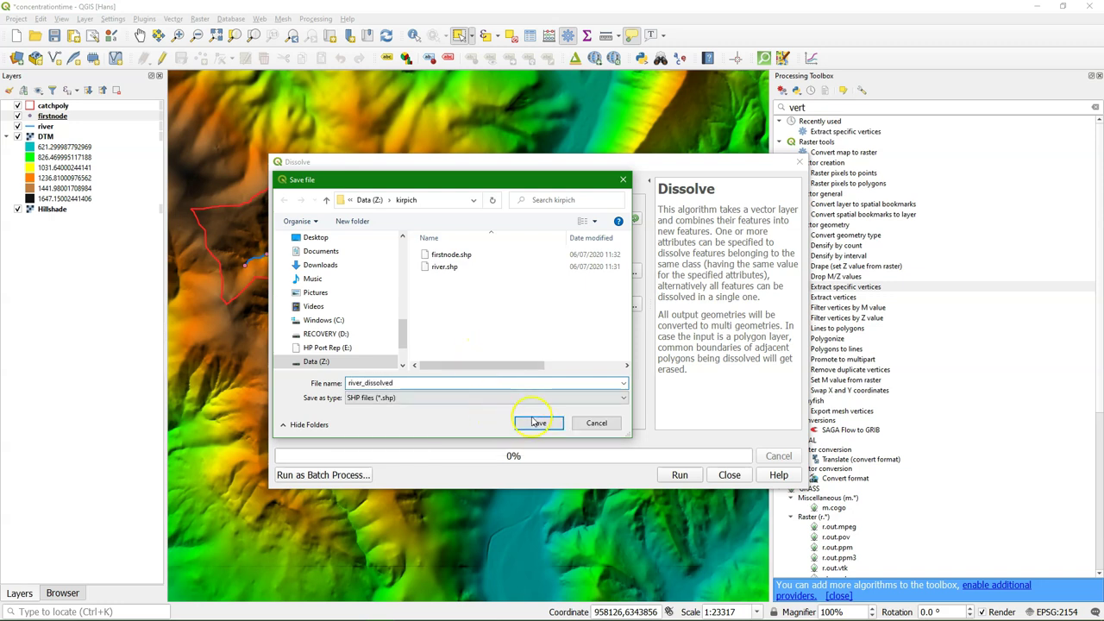
{"action": "left_click", "coordinate": [536, 423]}
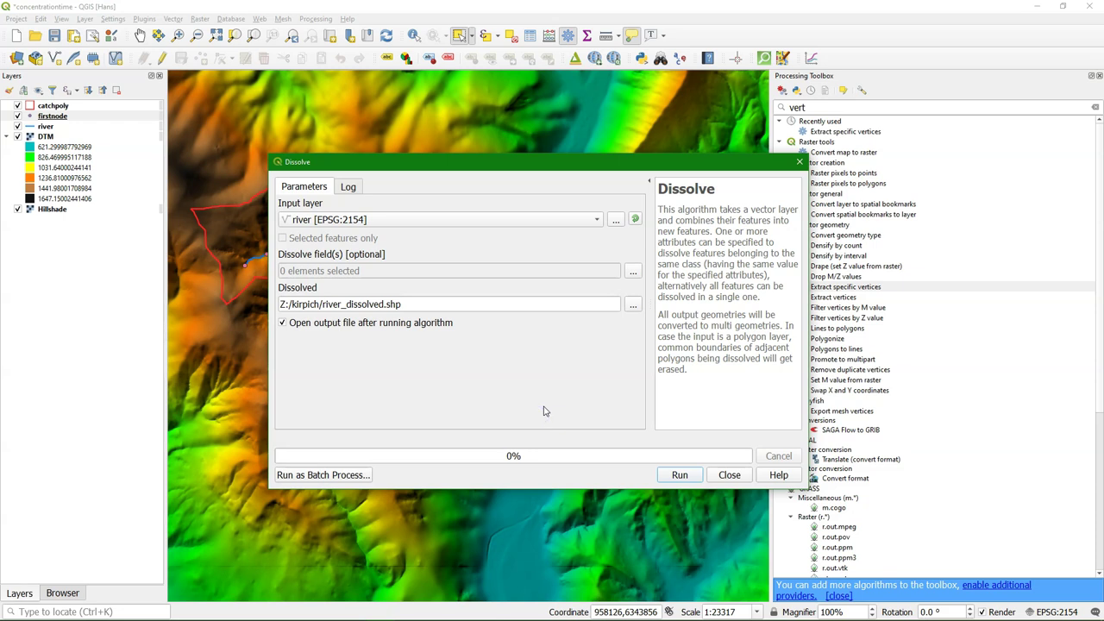
{"action": "left_click", "coordinate": [680, 475]}
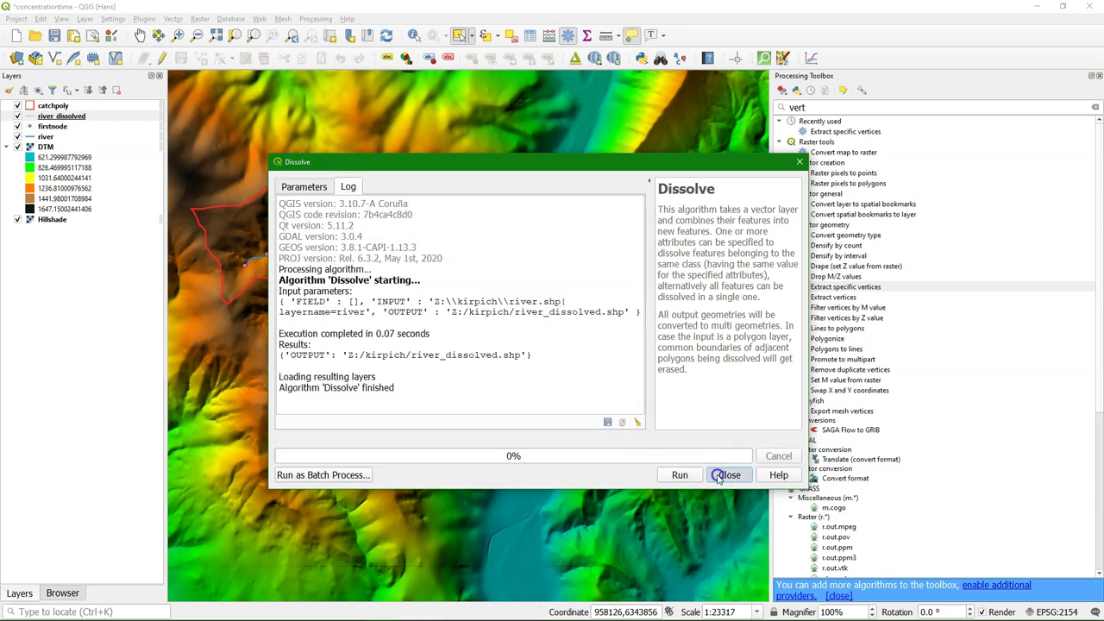
{"action": "left_click", "coordinate": [724, 475]}
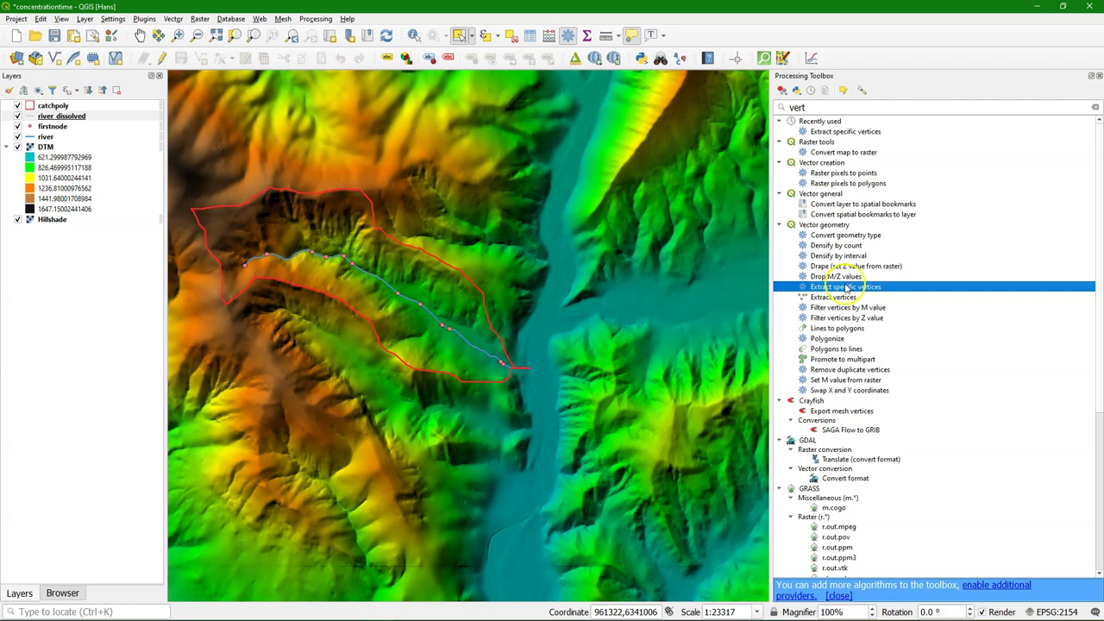
- Extract vertex 0 of river_dissolved into Z:/kirpich/first.shp
{"action": "double_click", "coordinate": [846, 287]}
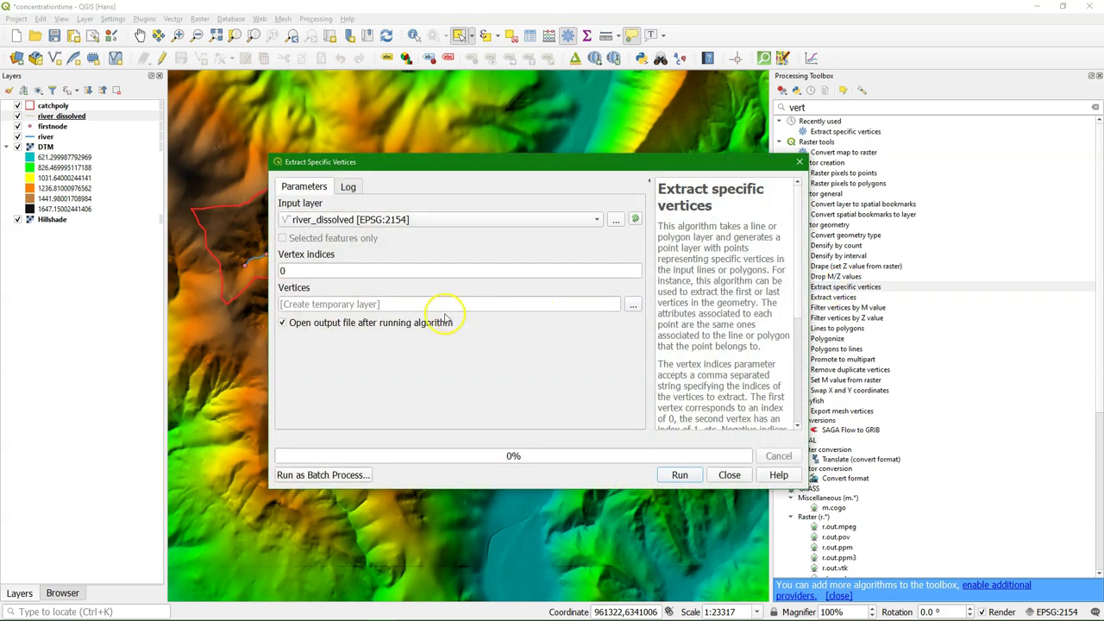
{"action": "left_click", "coordinate": [633, 305]}
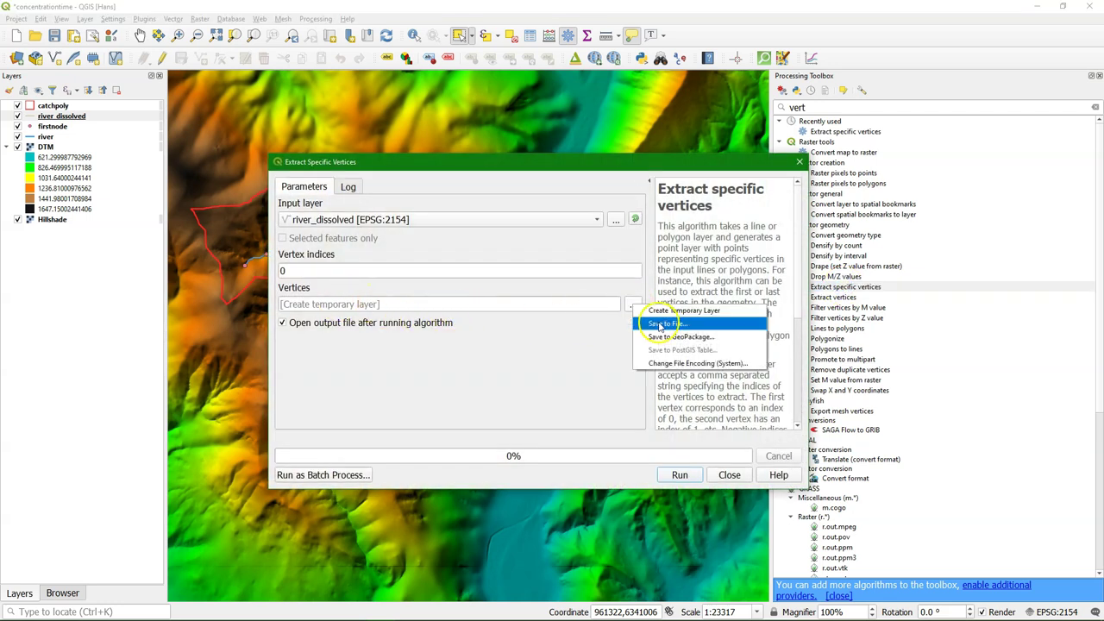
{"action": "left_click", "coordinate": [664, 323]}
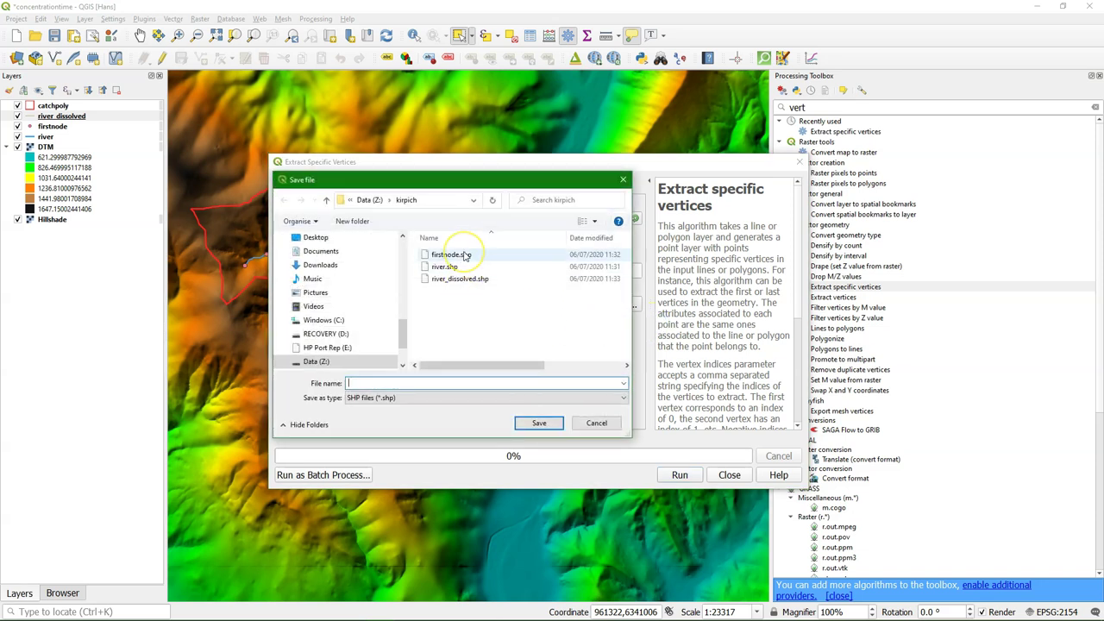
{"action": "left_click", "coordinate": [373, 384]}
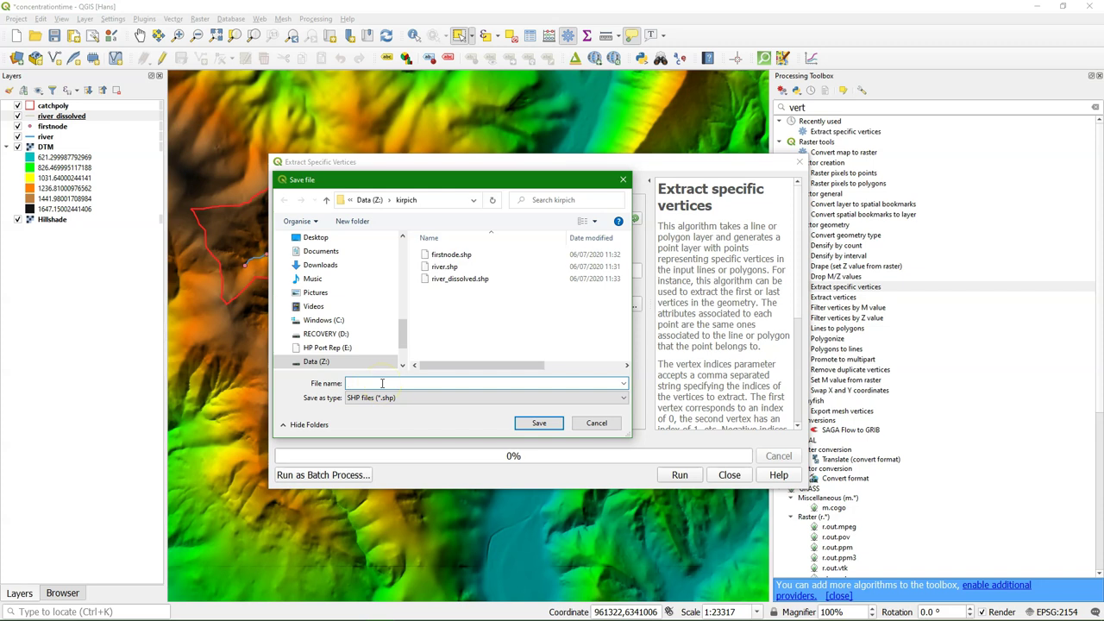
{"action": "type", "text": "first"}
{"action": "left_click", "coordinate": [539, 422]}
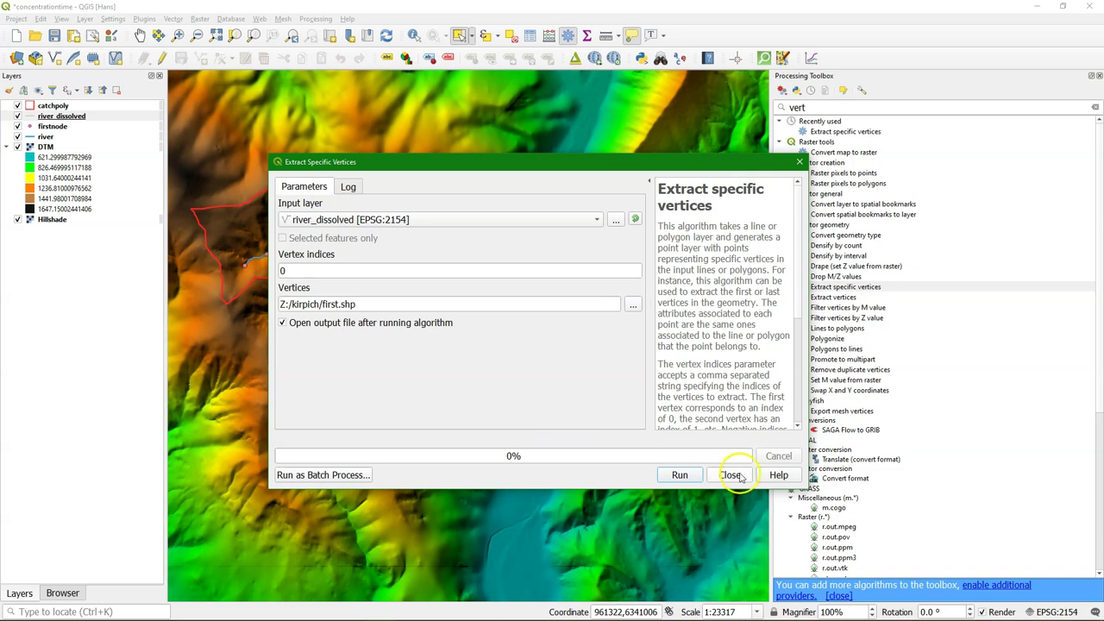
{"action": "left_click", "coordinate": [680, 474]}
{"action": "left_click", "coordinate": [729, 475]}
- Remove the old firstnode layer from the project
{"action": "left_click", "coordinate": [52, 136]}
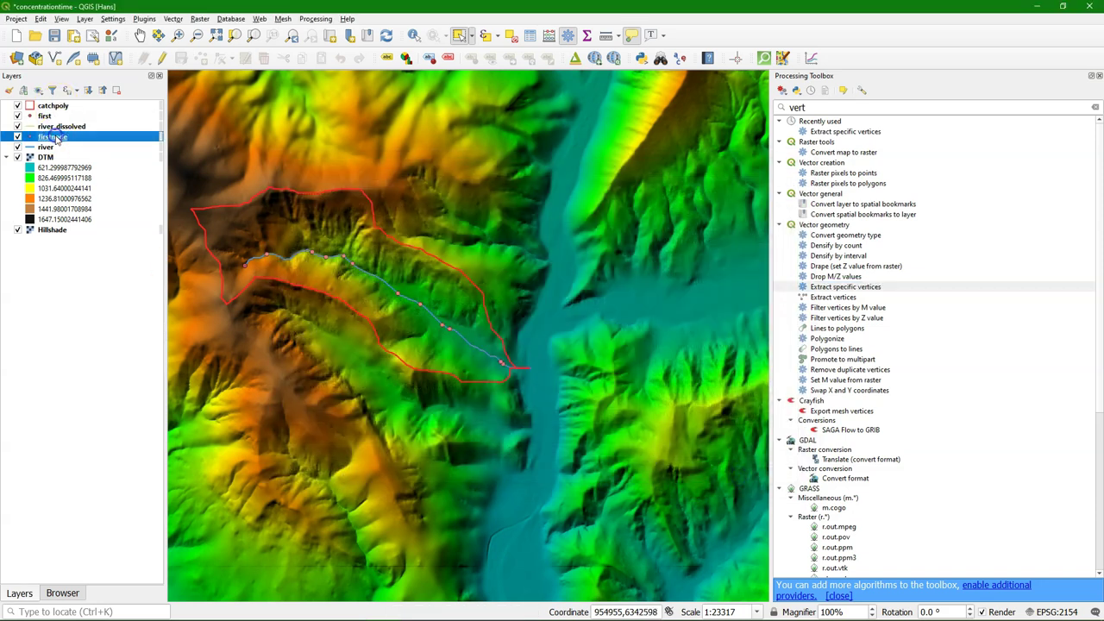
{"action": "right_click", "coordinate": [54, 136]}
{"action": "left_click", "coordinate": [96, 241]}
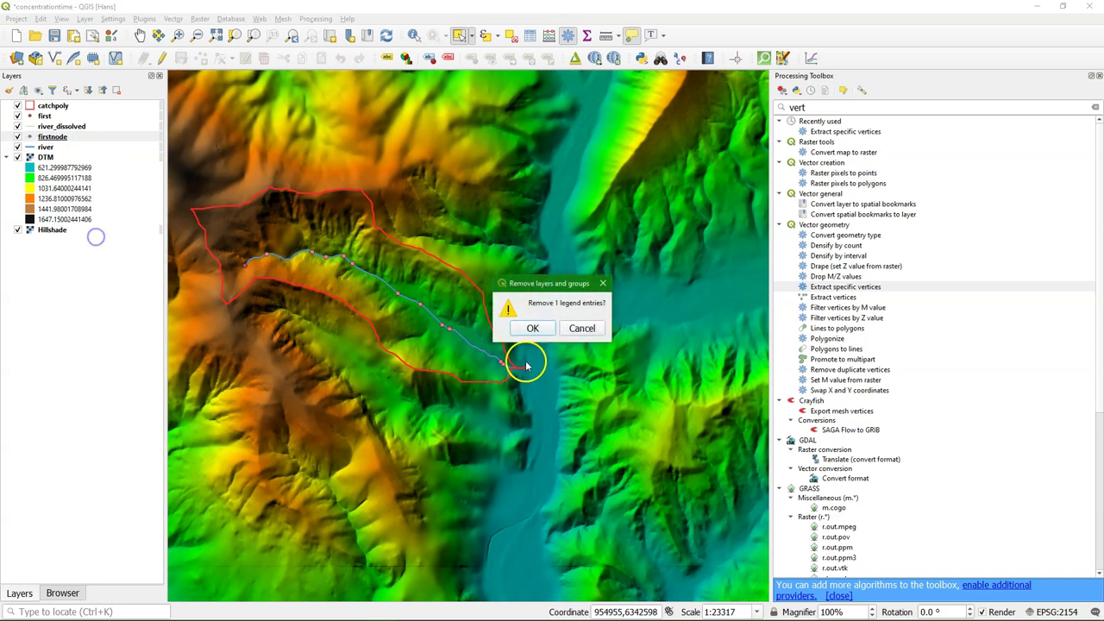
{"action": "left_click", "coordinate": [532, 326]}
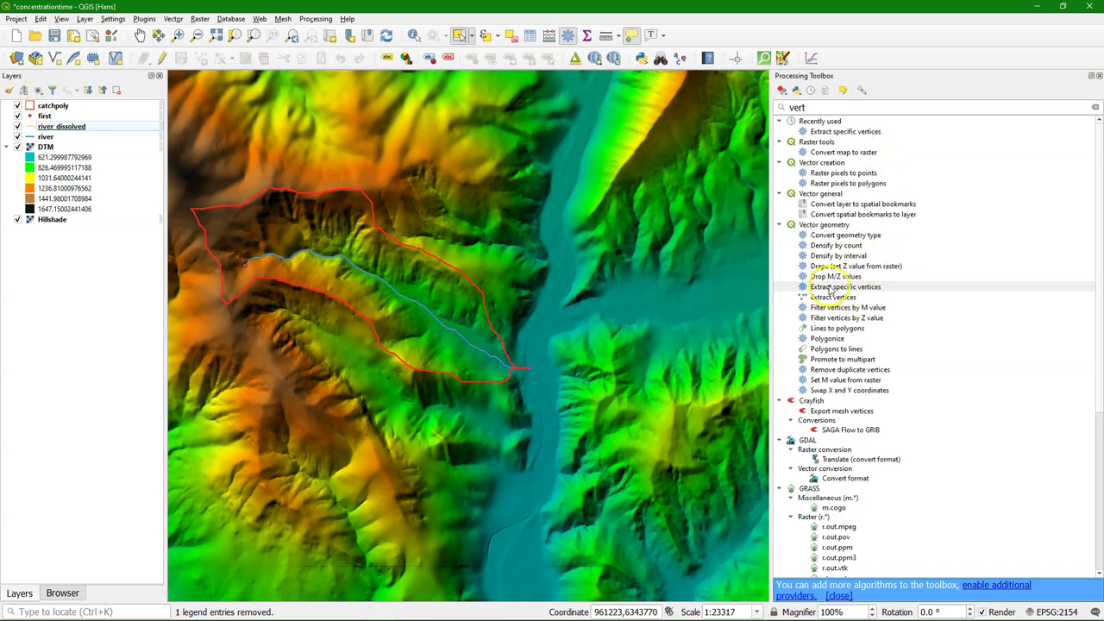
- Extract vertex index -1 of river_dissolved into Z:/kirpich/last.shp
{"action": "double_click", "coordinate": [829, 287]}
{"action": "left_click_drag", "start_coordinate": [287, 271], "coordinate": [256, 271]}
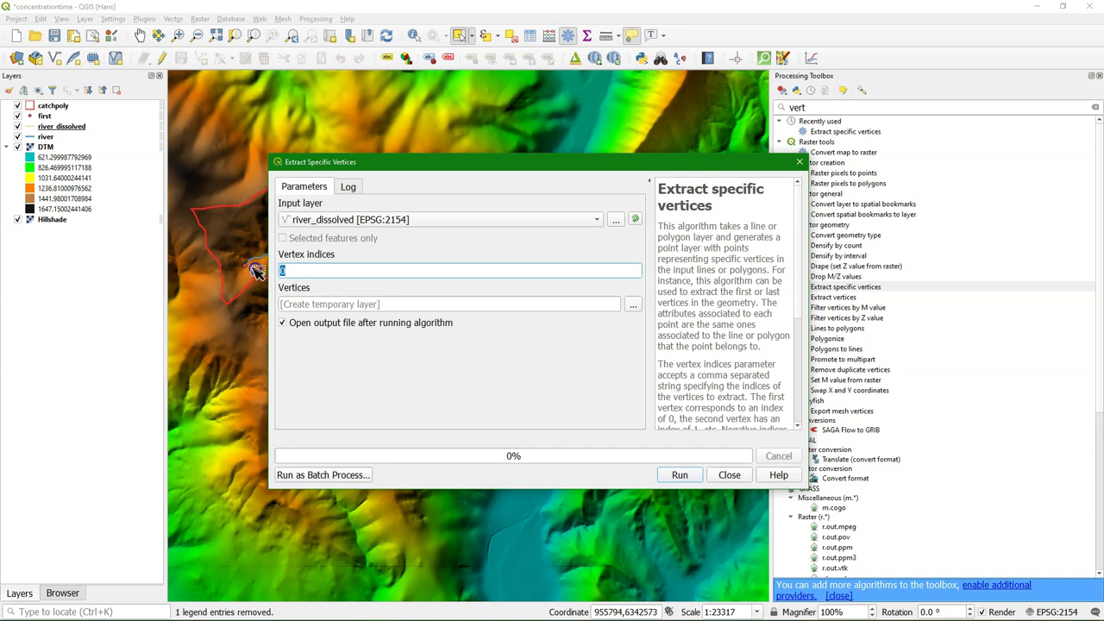
{"action": "type", "text": "-1"}
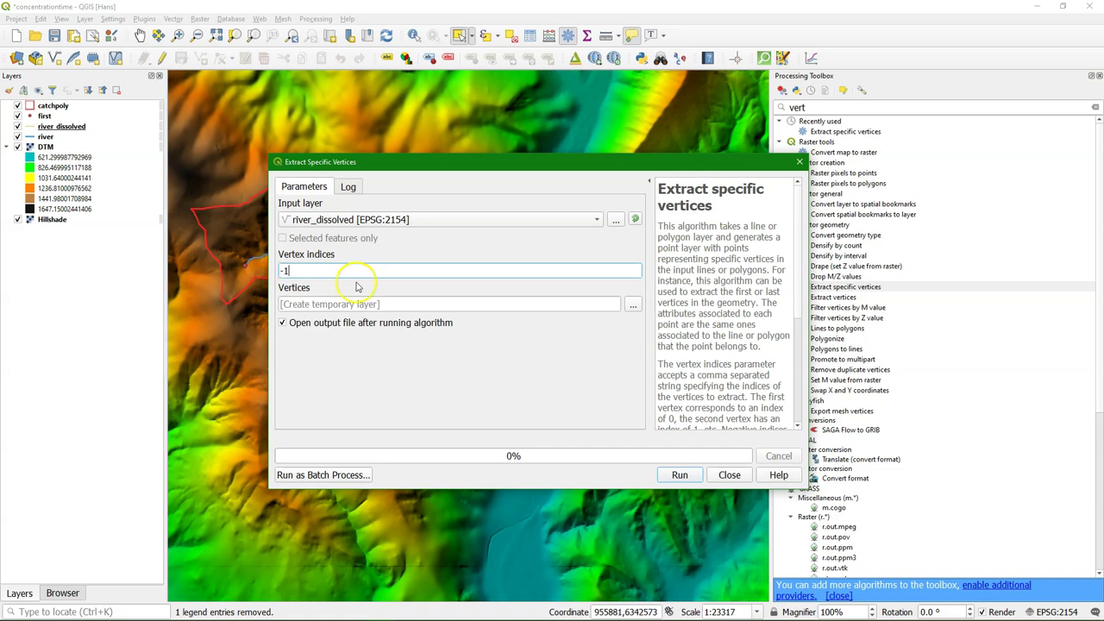
{"action": "left_click", "coordinate": [632, 305]}
{"action": "left_click", "coordinate": [664, 327]}
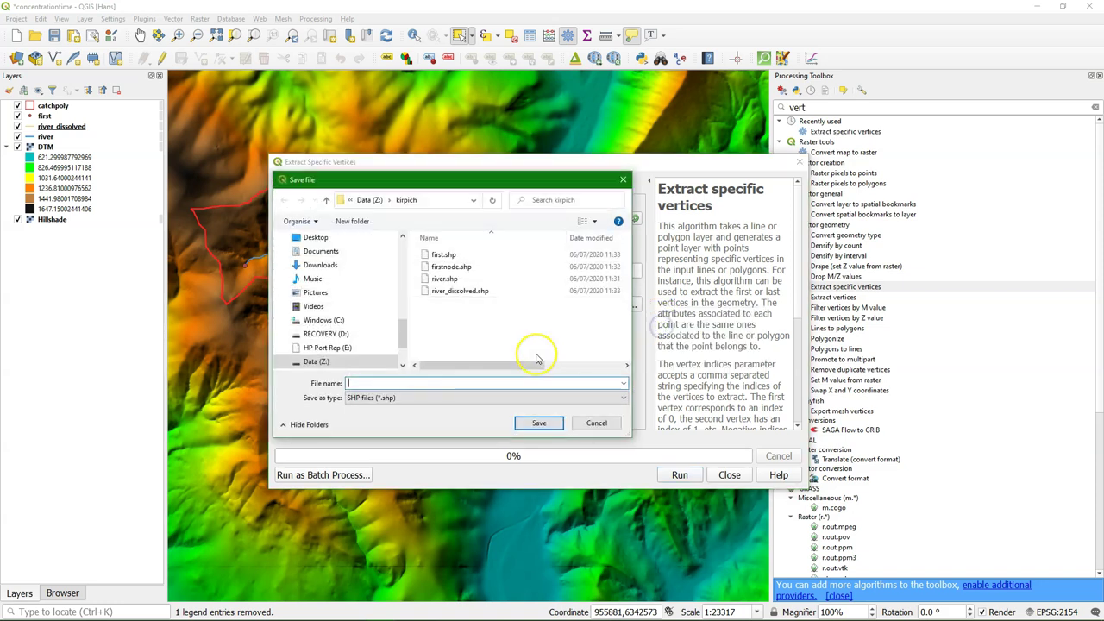
{"action": "type", "text": "last"}
{"action": "left_click", "coordinate": [539, 423]}
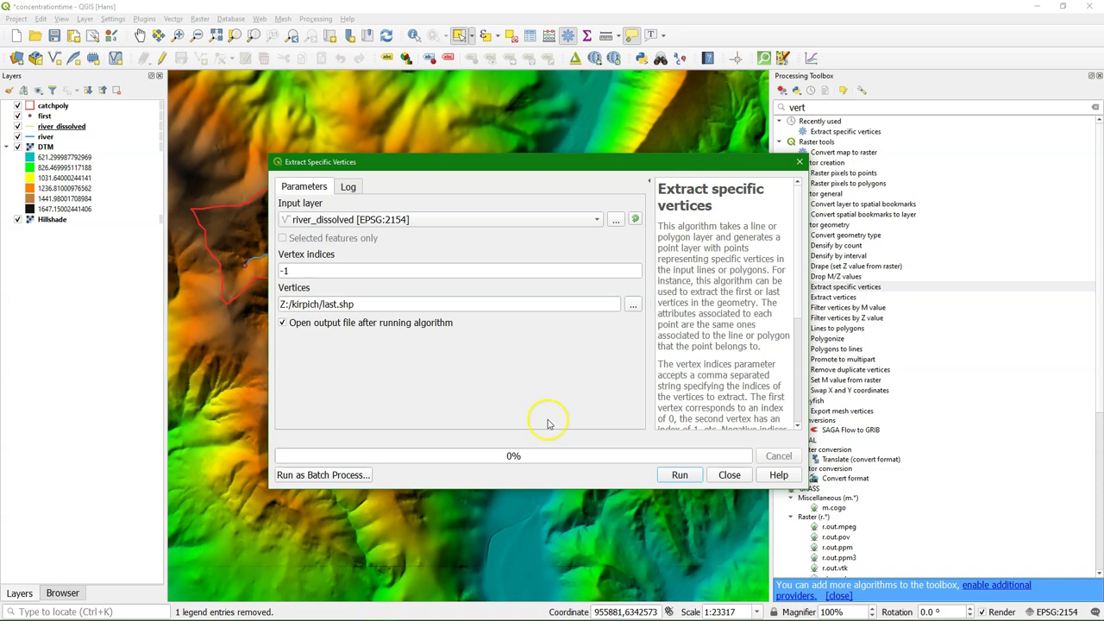
{"action": "left_click", "coordinate": [681, 475]}
{"action": "left_click", "coordinate": [729, 475]}
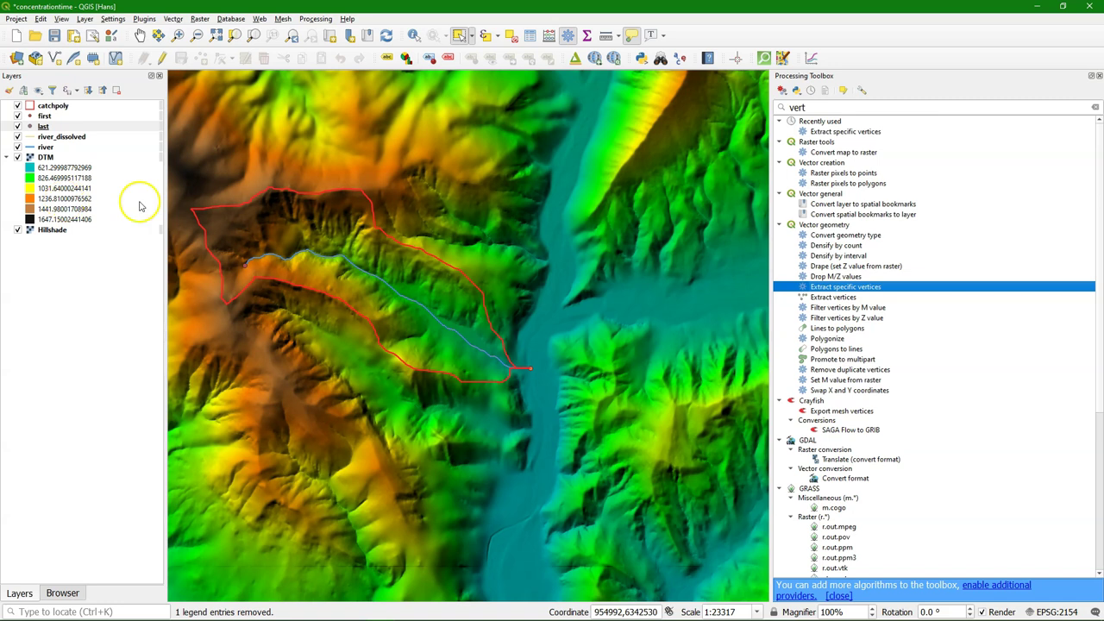
{"action": "left_click", "coordinate": [801, 106]}
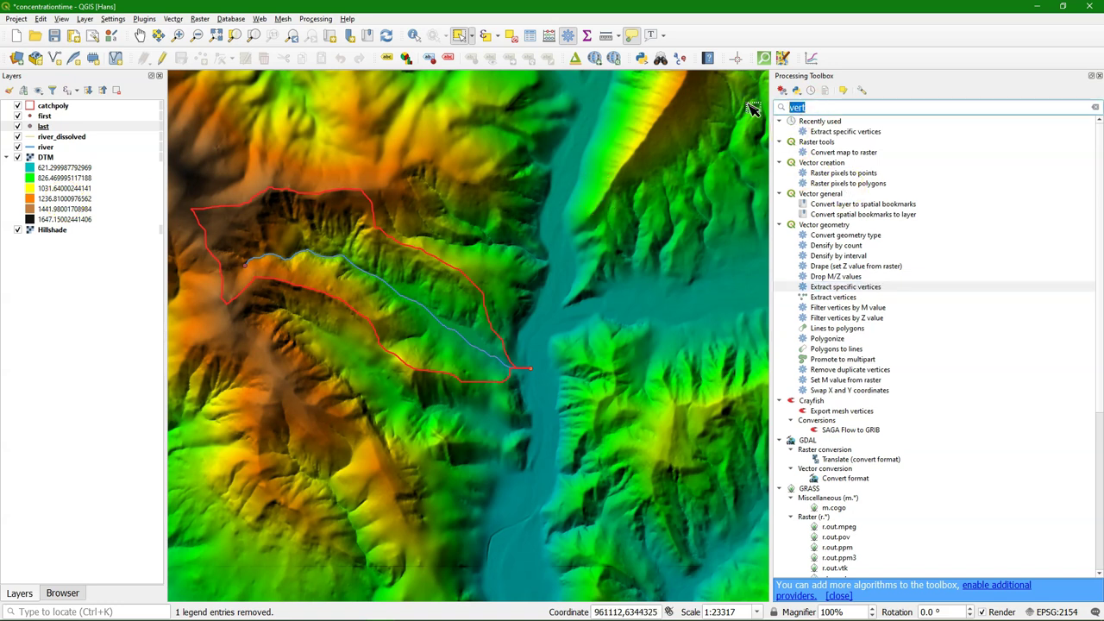
- Open Merge vector layers with the first and last layers as inputs
{"action": "type", "text": "merge"}
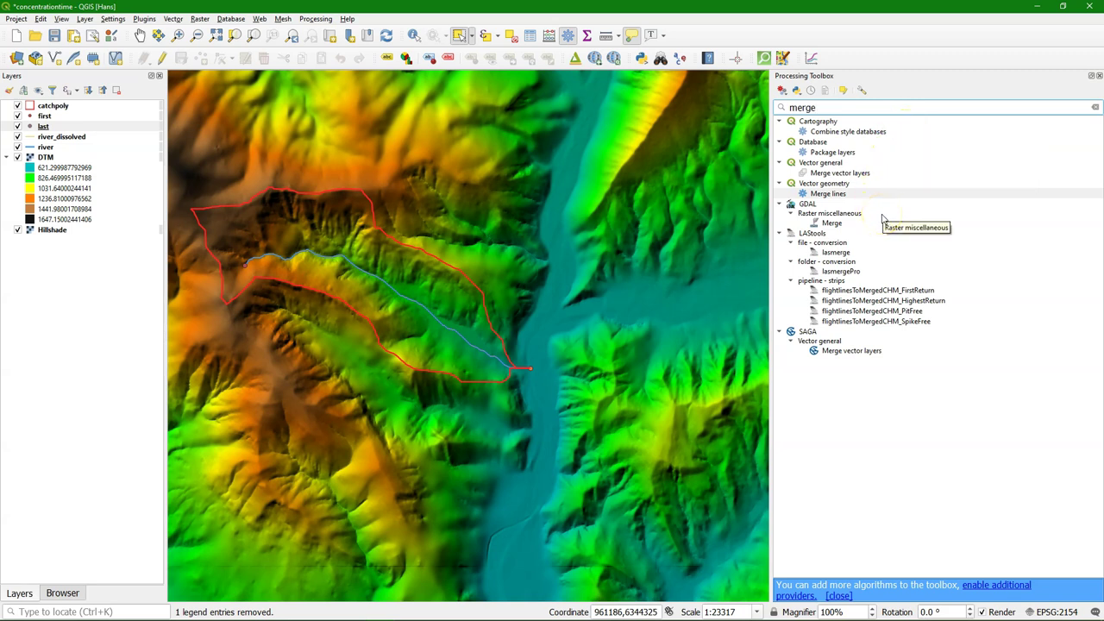
{"action": "double_click", "coordinate": [836, 173]}
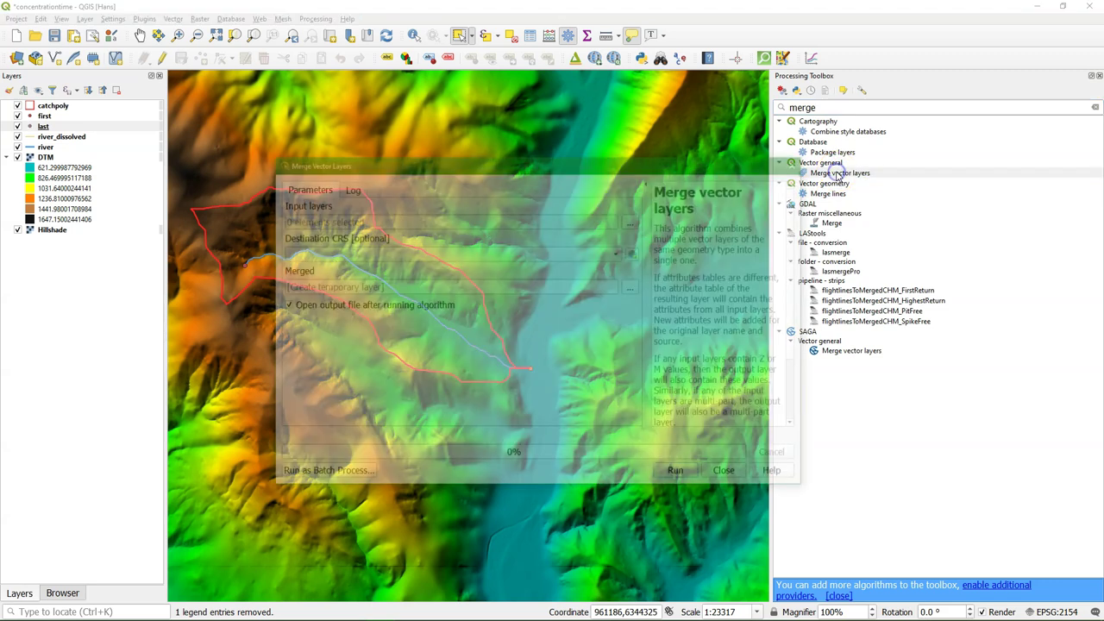
{"action": "left_click", "coordinate": [633, 220]}
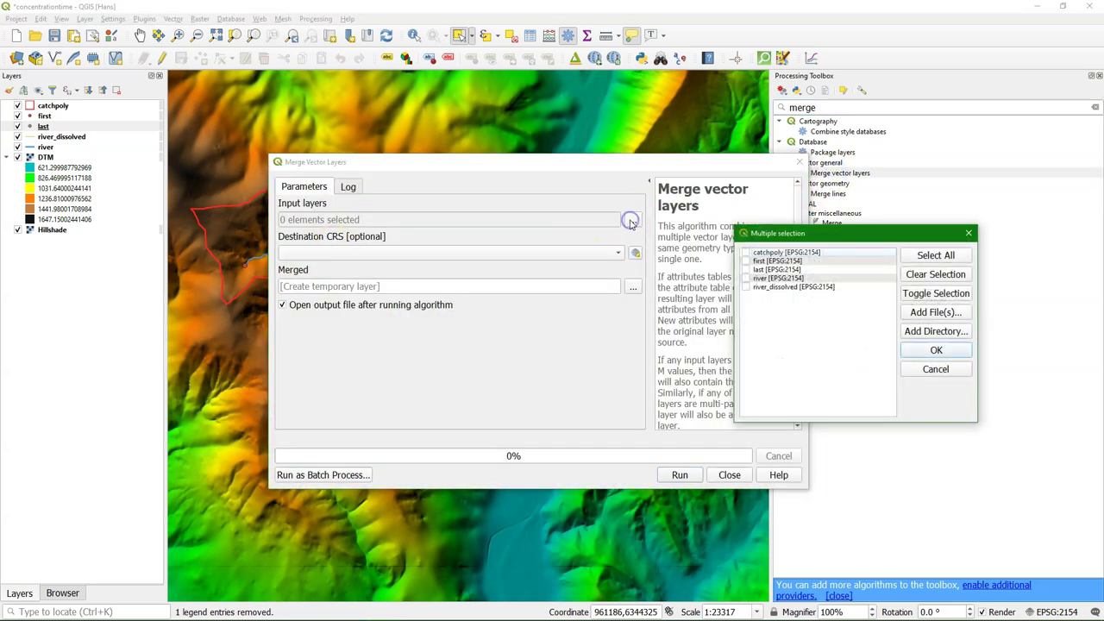
{"action": "left_click", "coordinate": [746, 261]}
{"action": "left_click", "coordinate": [746, 269]}
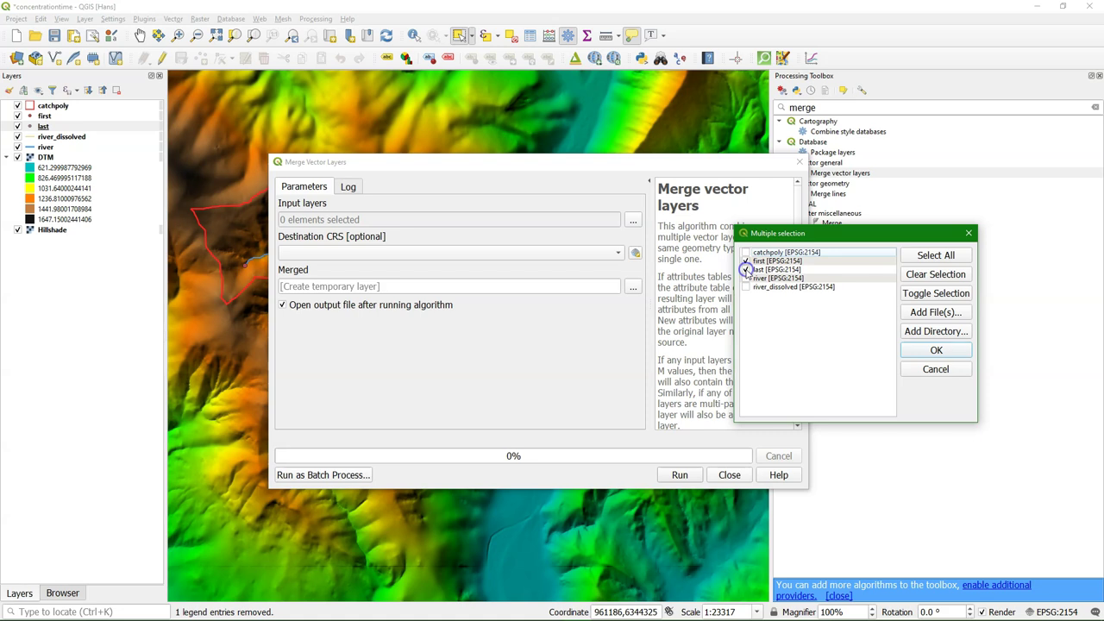
{"action": "left_click", "coordinate": [937, 348]}
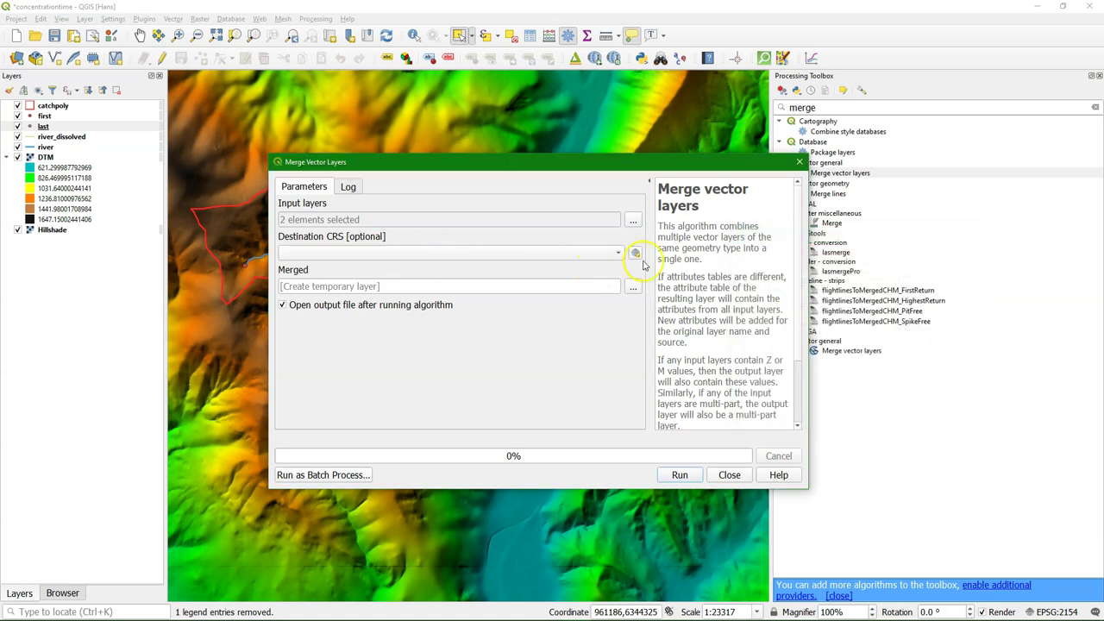
- Set destination CRS to RGF93 / Lambert-93 and save the merge as firstlast.shp
{"action": "left_click", "coordinate": [634, 252]}
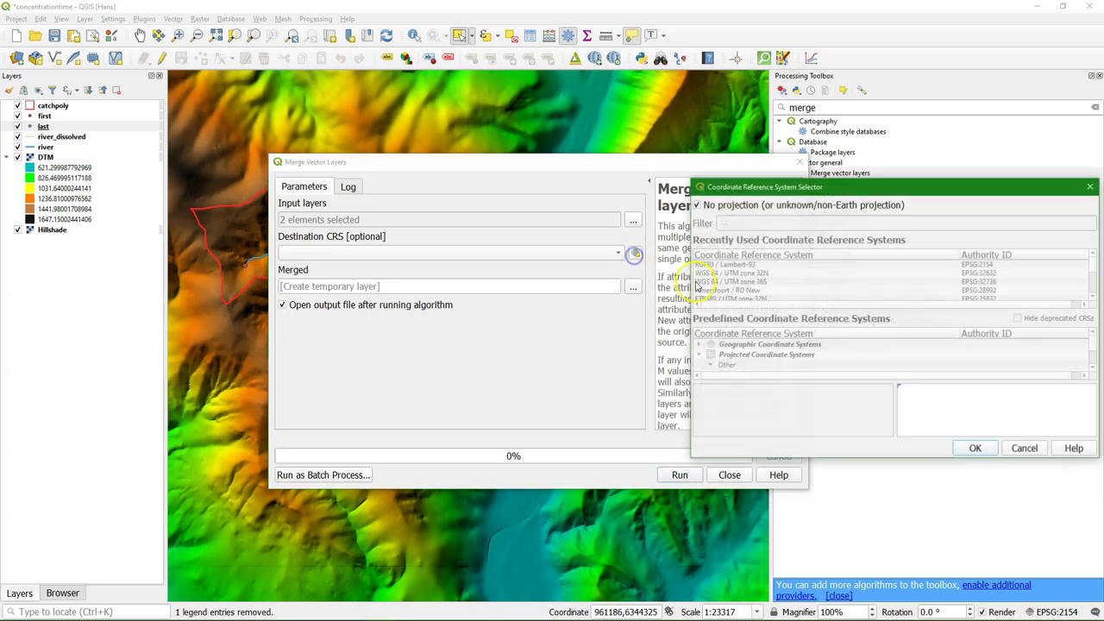
{"action": "left_click", "coordinate": [698, 206]}
{"action": "left_click", "coordinate": [715, 265]}
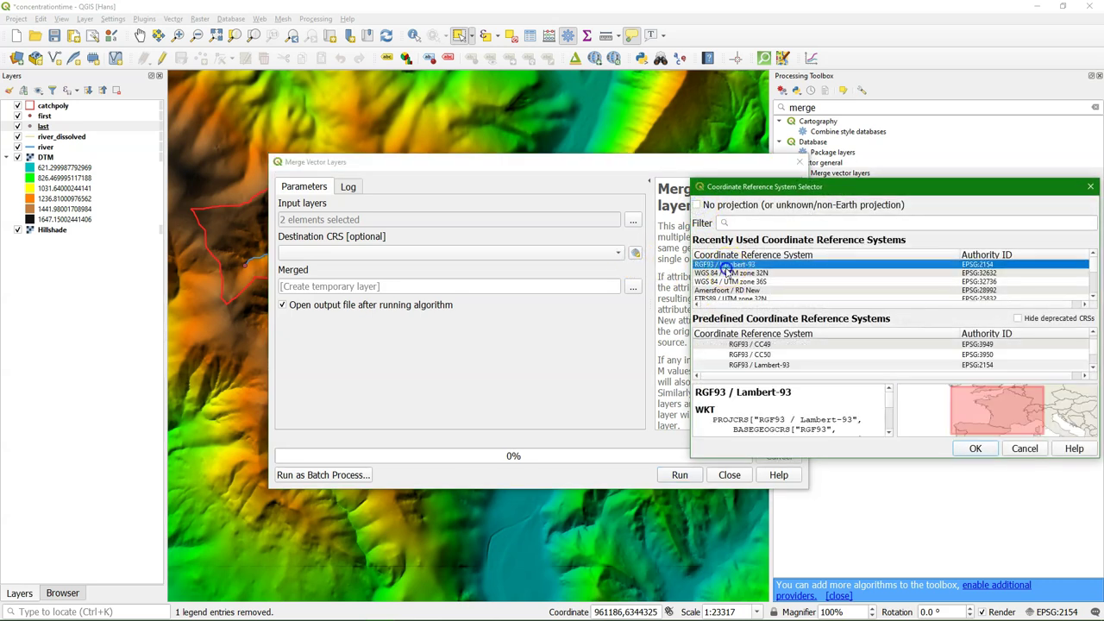
{"action": "left_click", "coordinate": [976, 450]}
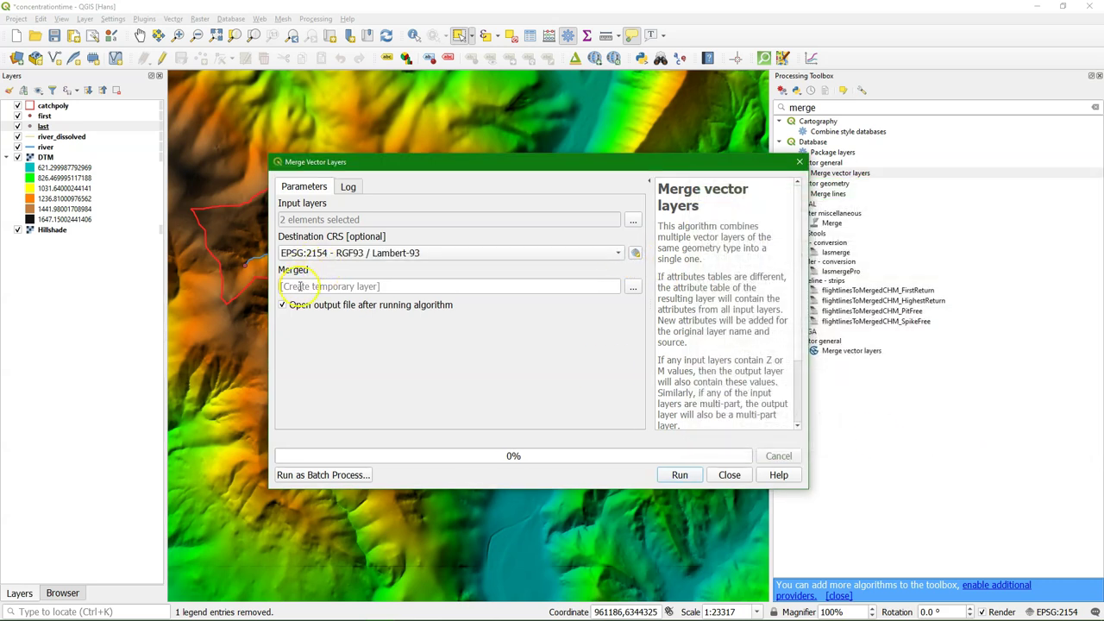
{"action": "left_click", "coordinate": [636, 290]}
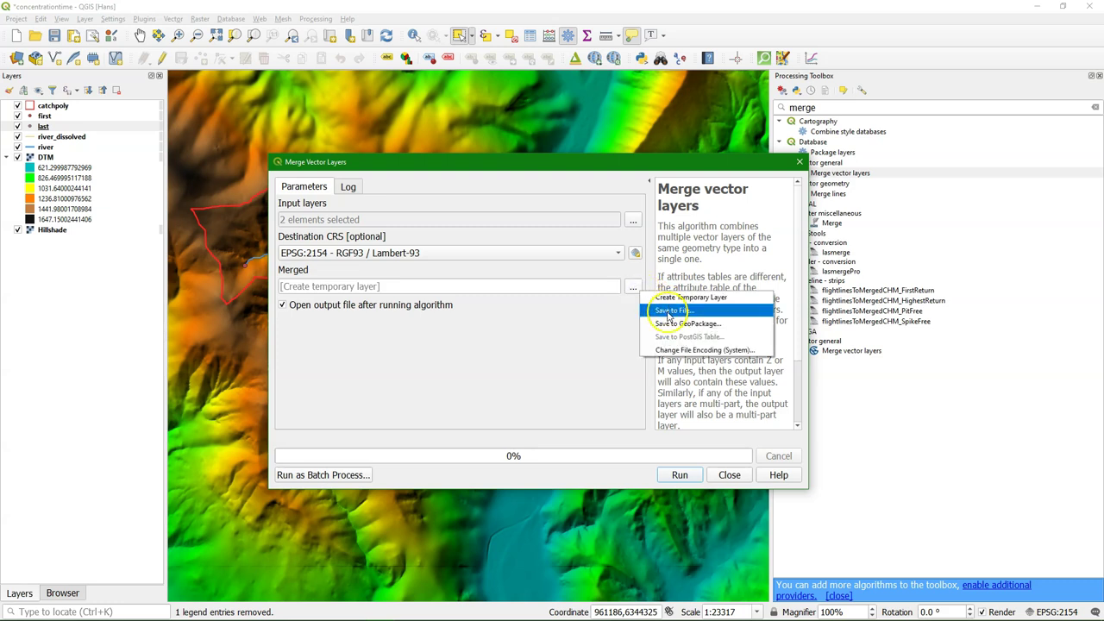
{"action": "left_click", "coordinate": [667, 314]}
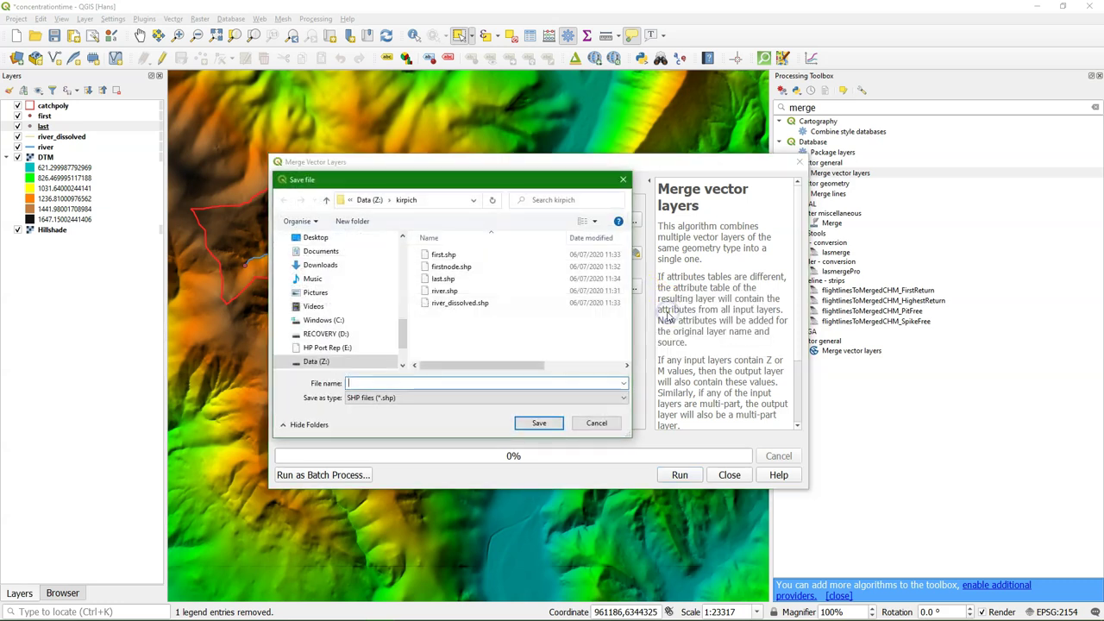
{"action": "type", "text": "firstlast"}
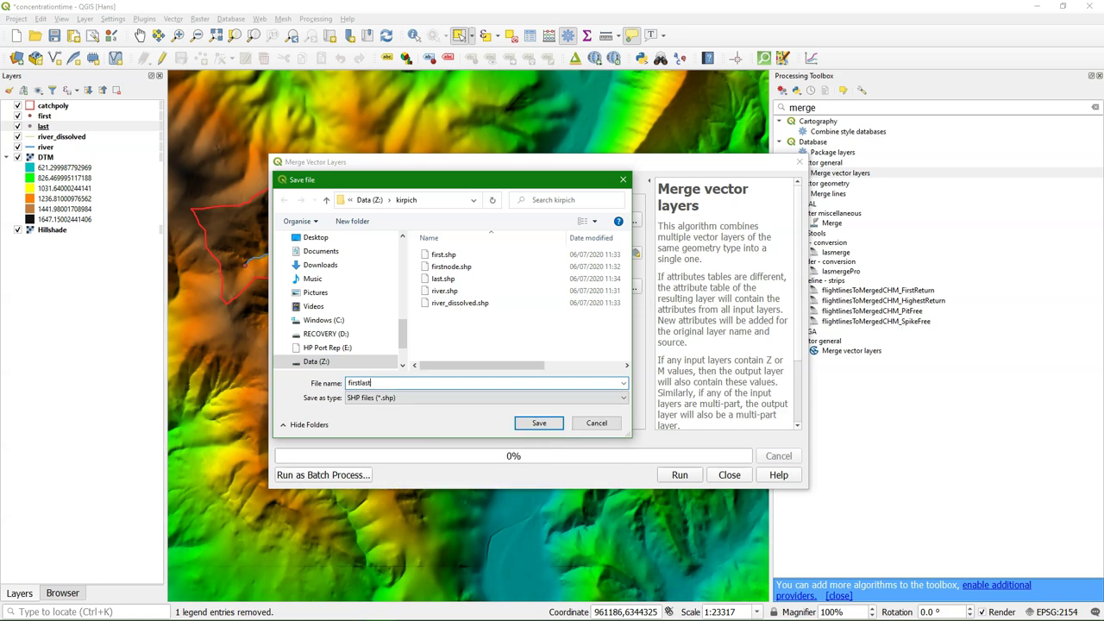
{"action": "left_click", "coordinate": [537, 422]}
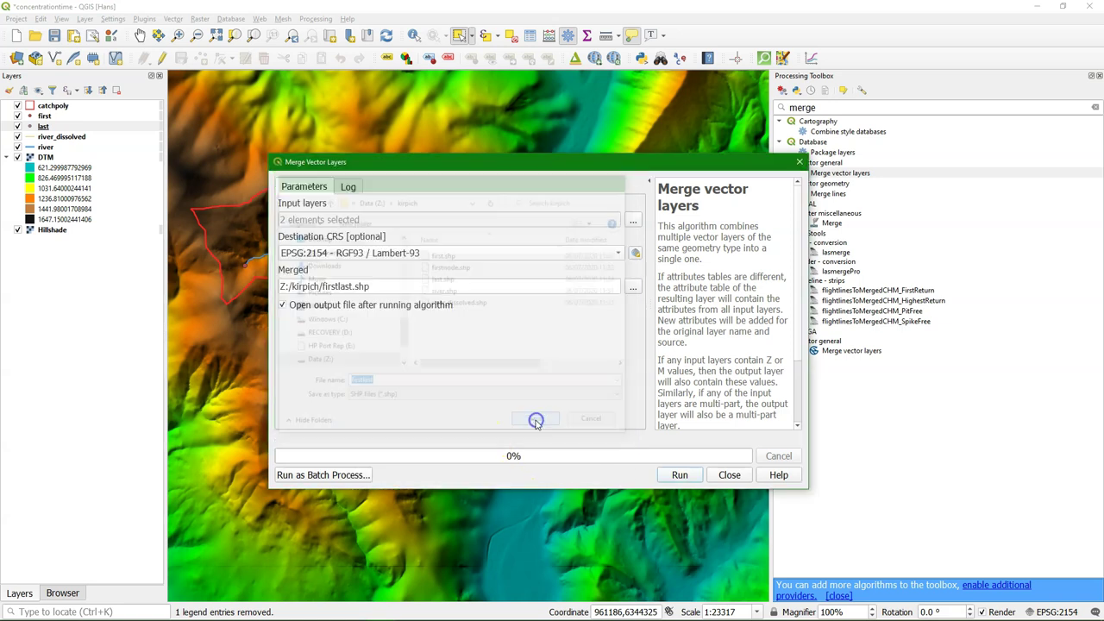
{"action": "left_click", "coordinate": [675, 476]}
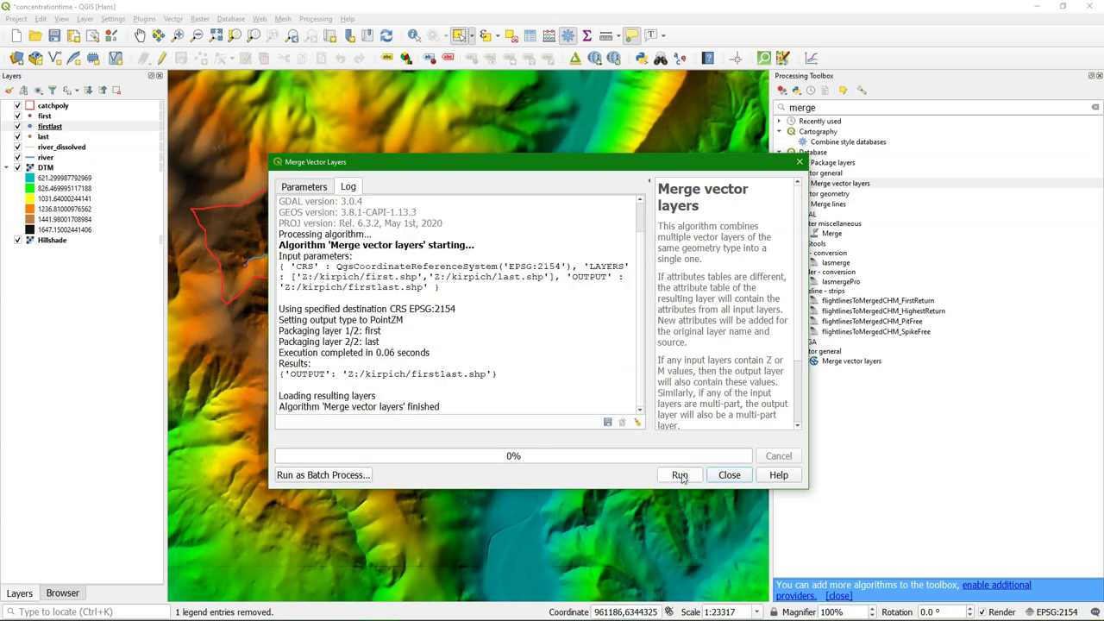
{"action": "left_click", "coordinate": [730, 477]}
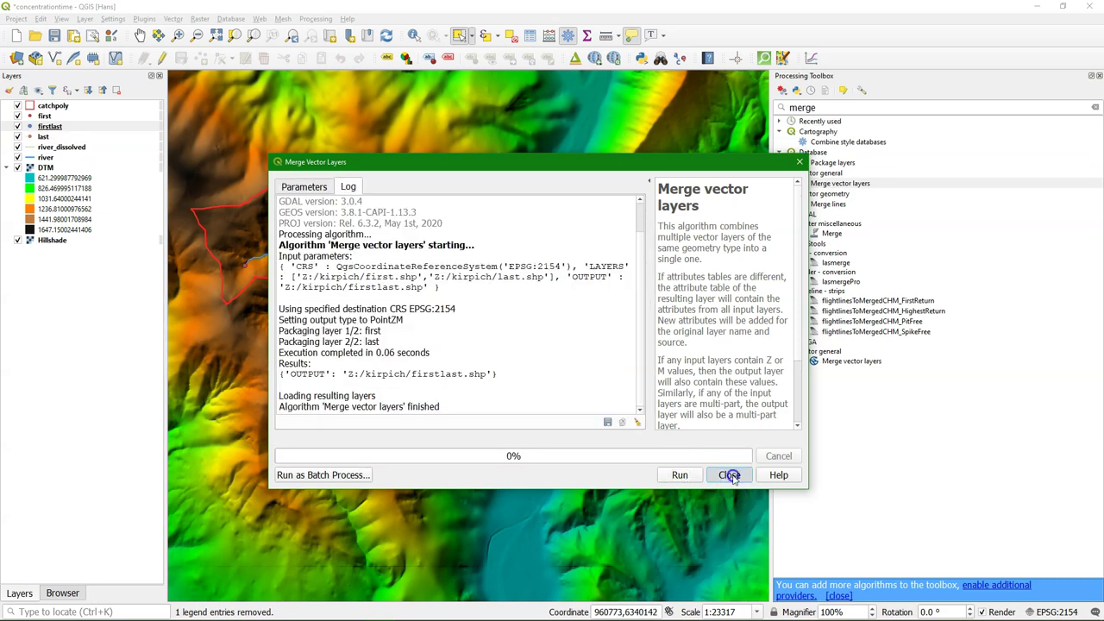
{"action": "right_click", "coordinate": [48, 126]}
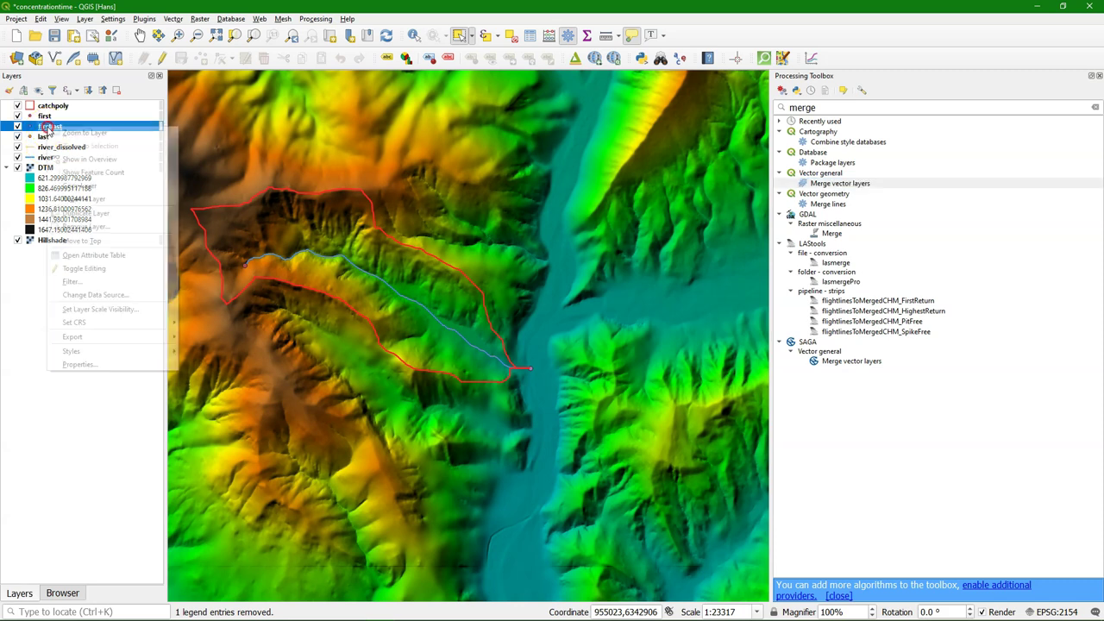
{"action": "left_click", "coordinate": [97, 255]}
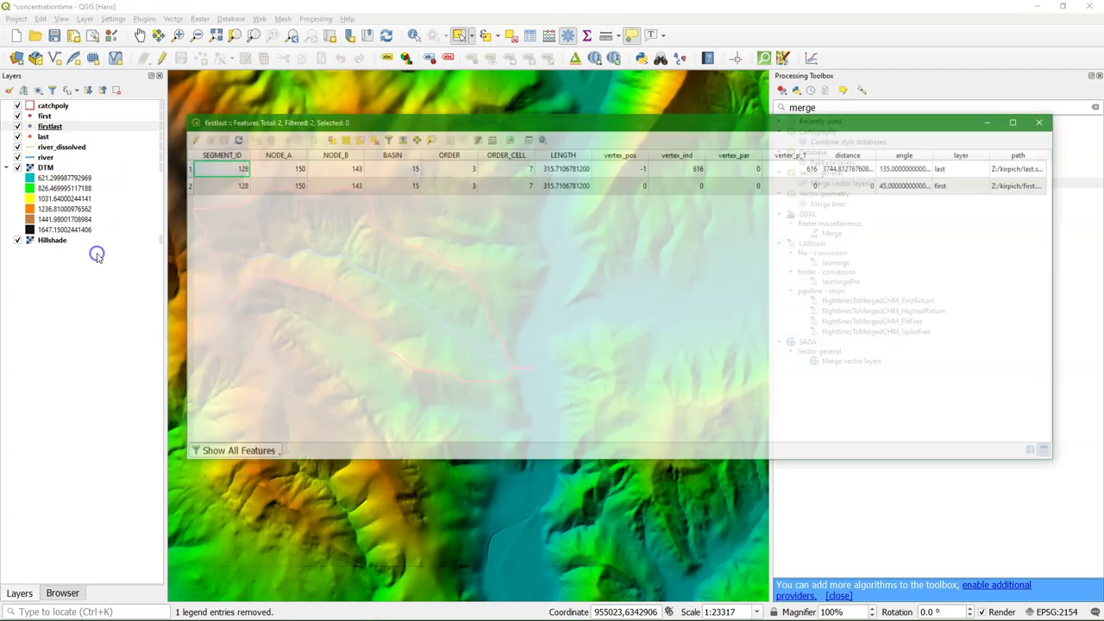
{"action": "left_click_drag", "start_coordinate": [621, 126], "coordinate": [518, 157]}
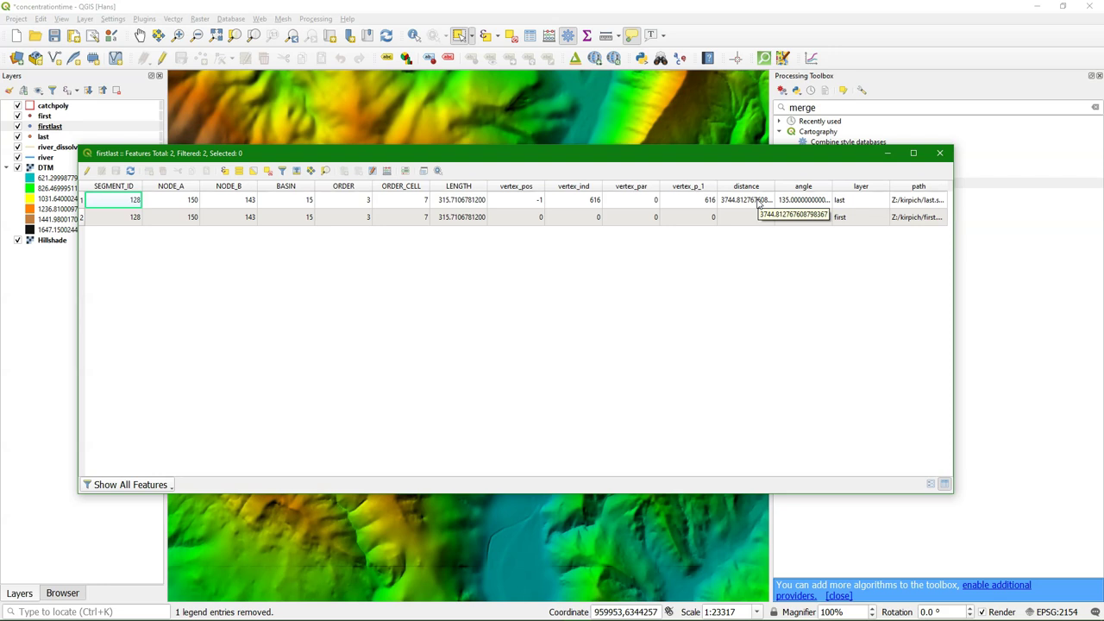
{"action": "left_click", "coordinate": [940, 157]}
- Open Sample raster values with DTM as the raster and column prefix Z
{"action": "double_click", "coordinate": [802, 107]}
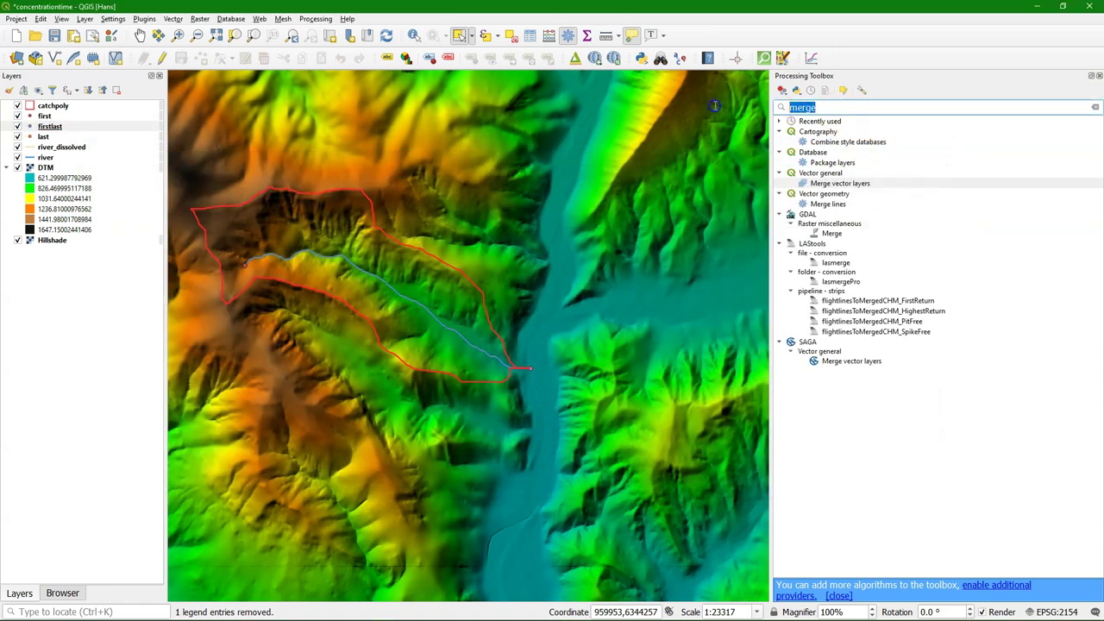
{"action": "type", "text": "sample"}
{"action": "left_click", "coordinate": [722, 112]}
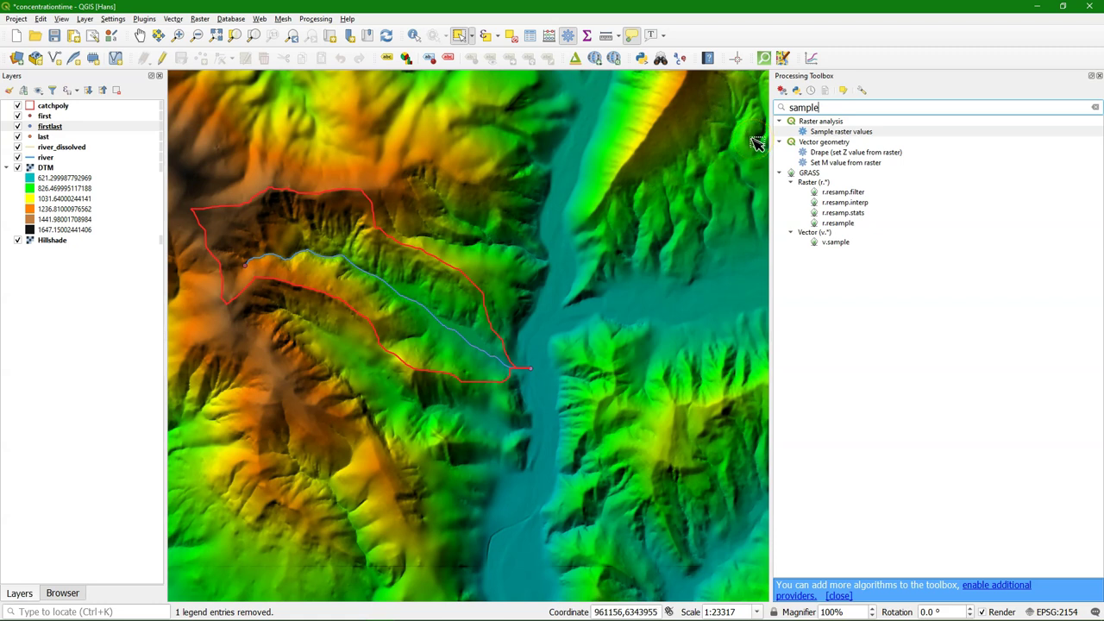
{"action": "double_click", "coordinate": [840, 131]}
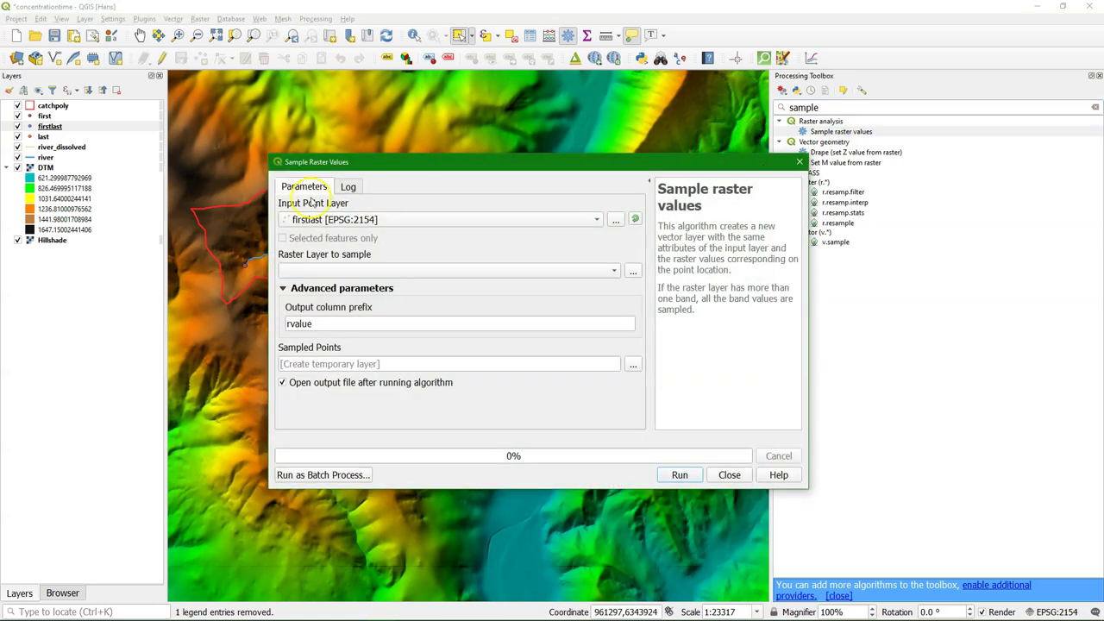
{"action": "left_click", "coordinate": [614, 271]}
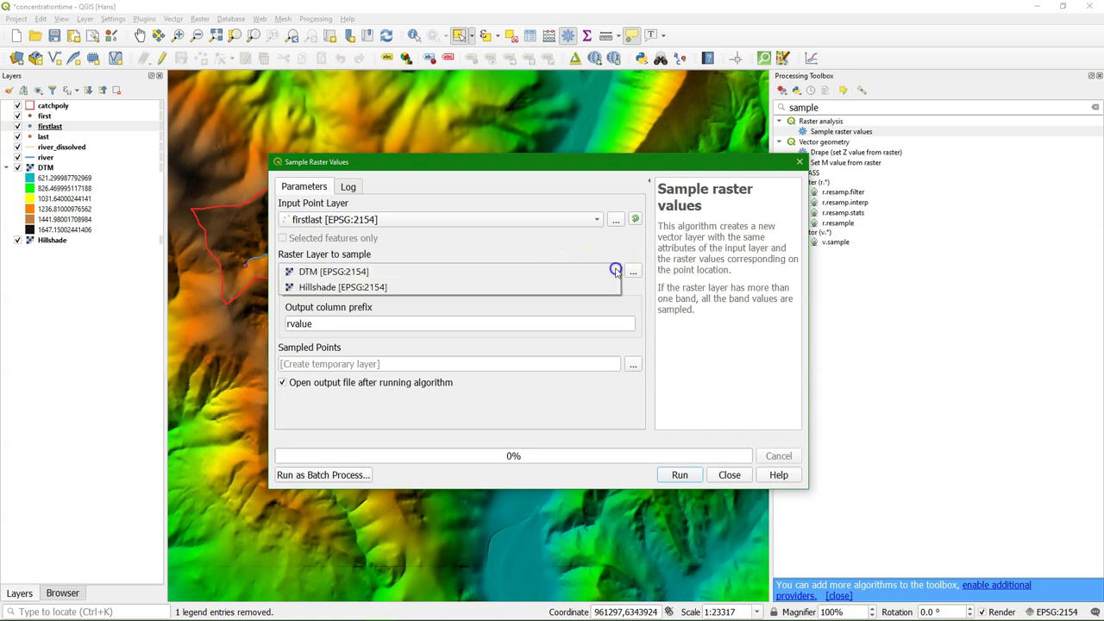
{"action": "left_click", "coordinate": [321, 271]}
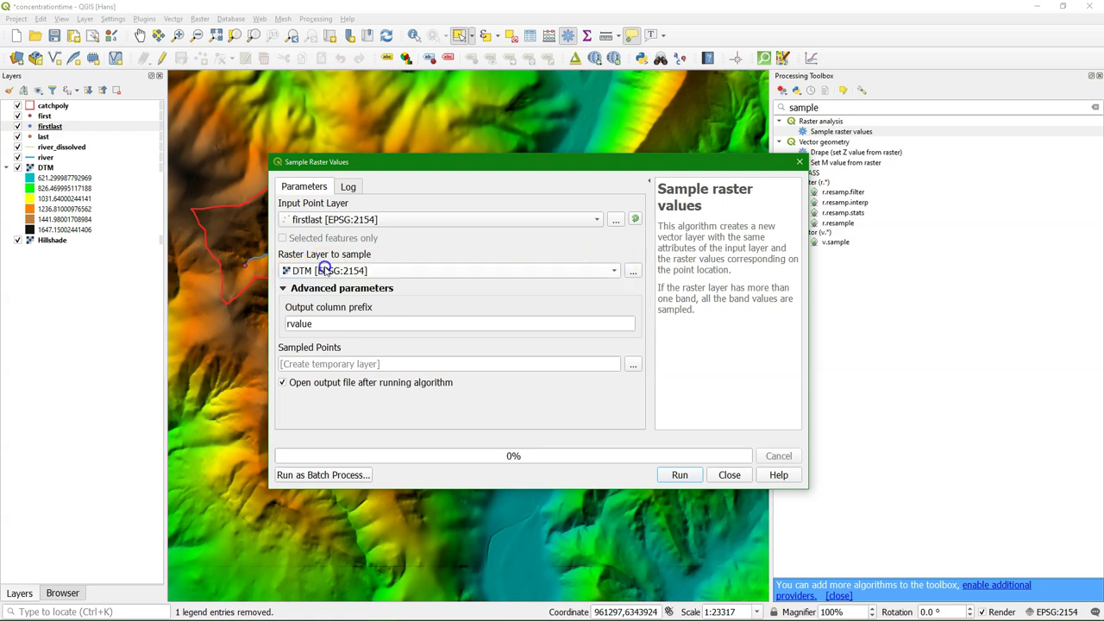
{"action": "left_click_drag", "start_coordinate": [314, 324], "coordinate": [281, 323]}
{"action": "type", "text": "Z"}
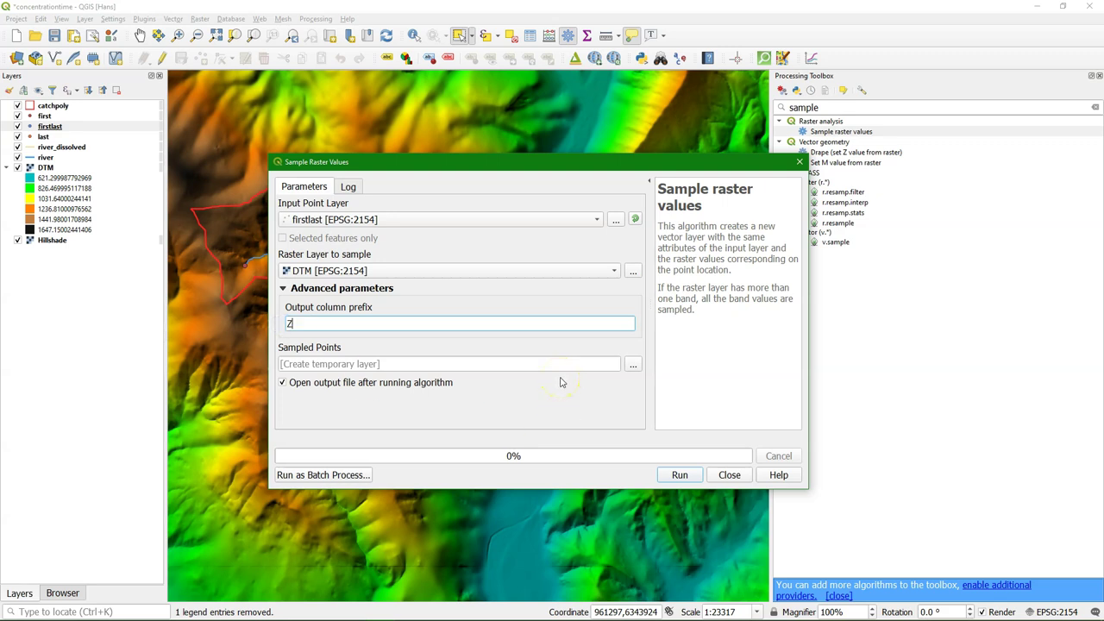
- Save the sampled points as Z:/kirpich/firstlastz.shp and run the tool
{"action": "left_click", "coordinate": [632, 368]}
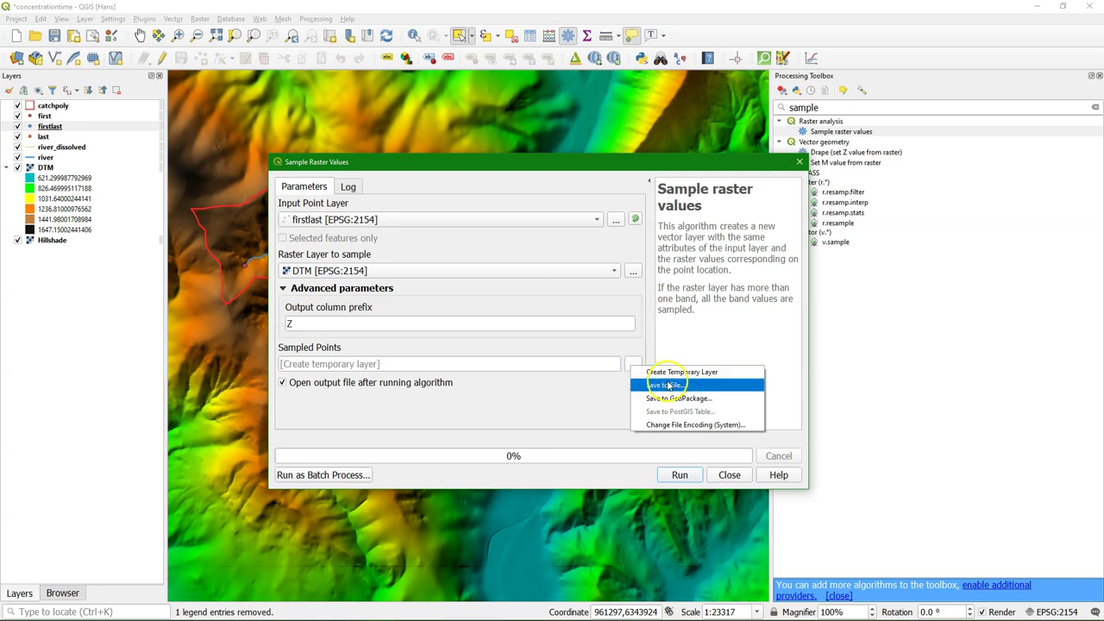
{"action": "left_click", "coordinate": [664, 383]}
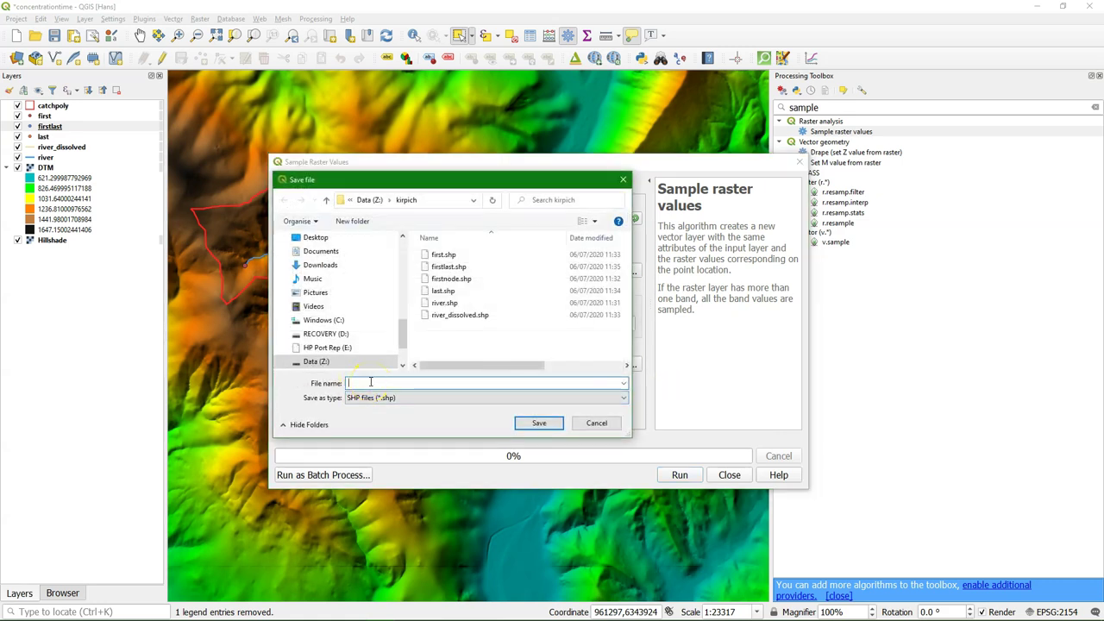
{"action": "type", "text": "firstlas"}
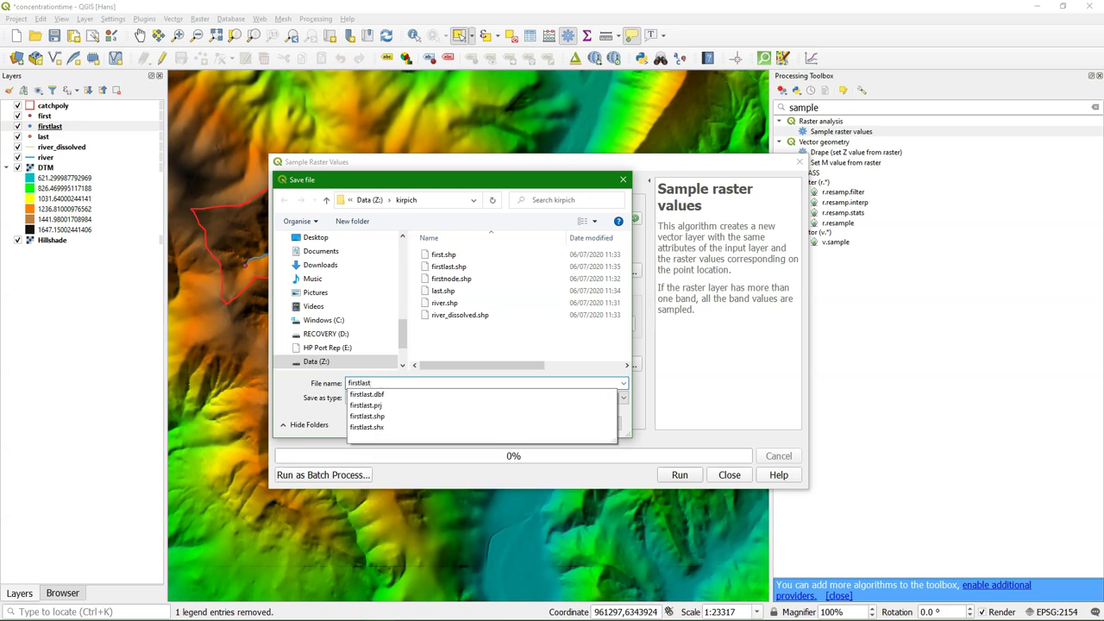
{"action": "type", "text": "t"}
{"action": "left_click", "coordinate": [372, 382]}
{"action": "type", "text": "z"}
{"action": "left_click", "coordinate": [538, 423]}
{"action": "left_click", "coordinate": [677, 474]}
{"action": "left_click", "coordinate": [727, 475]}
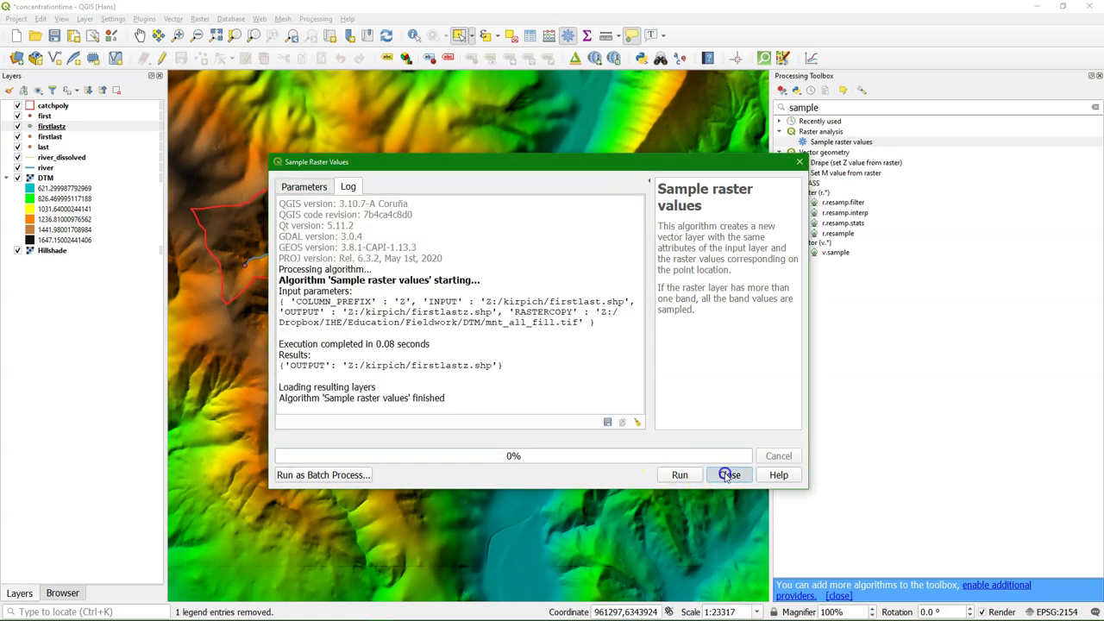
- Open the firstlastz attribute table and scroll right to the Z_1 elevation column
{"action": "left_click", "coordinate": [52, 126]}
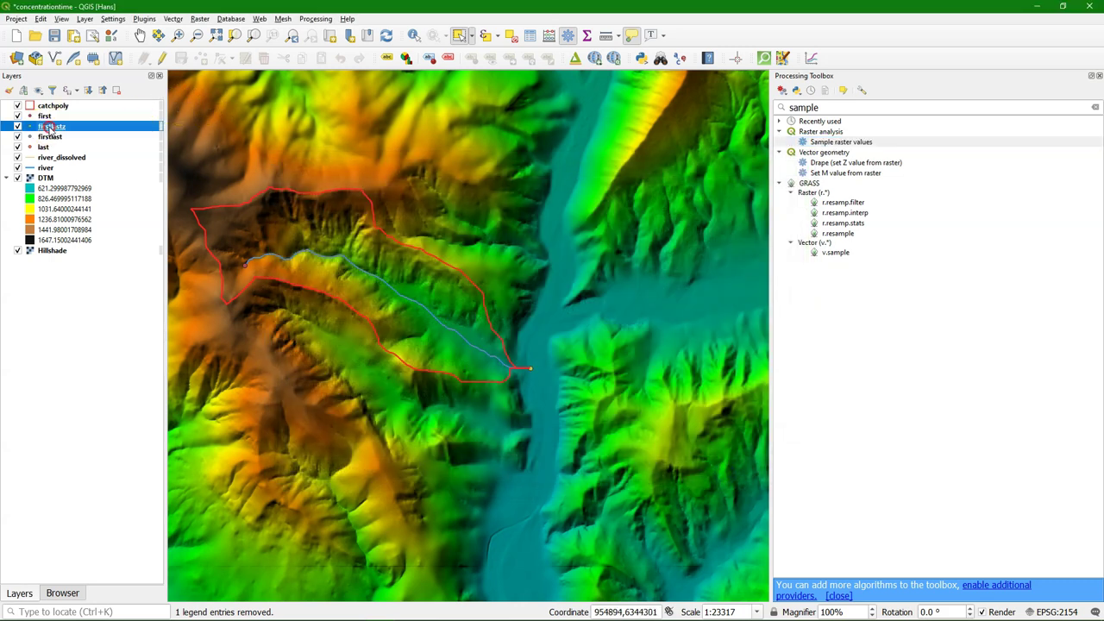
{"action": "right_click", "coordinate": [54, 128]}
{"action": "left_click", "coordinate": [99, 255]}
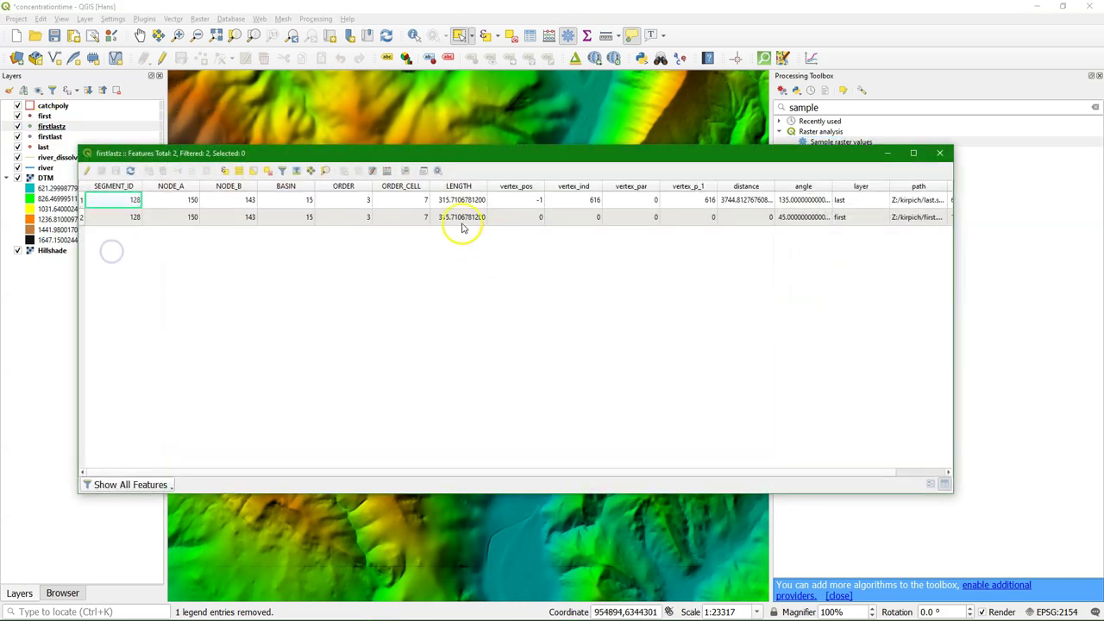
{"action": "left_click_drag", "start_coordinate": [542, 473], "coordinate": [631, 472]}
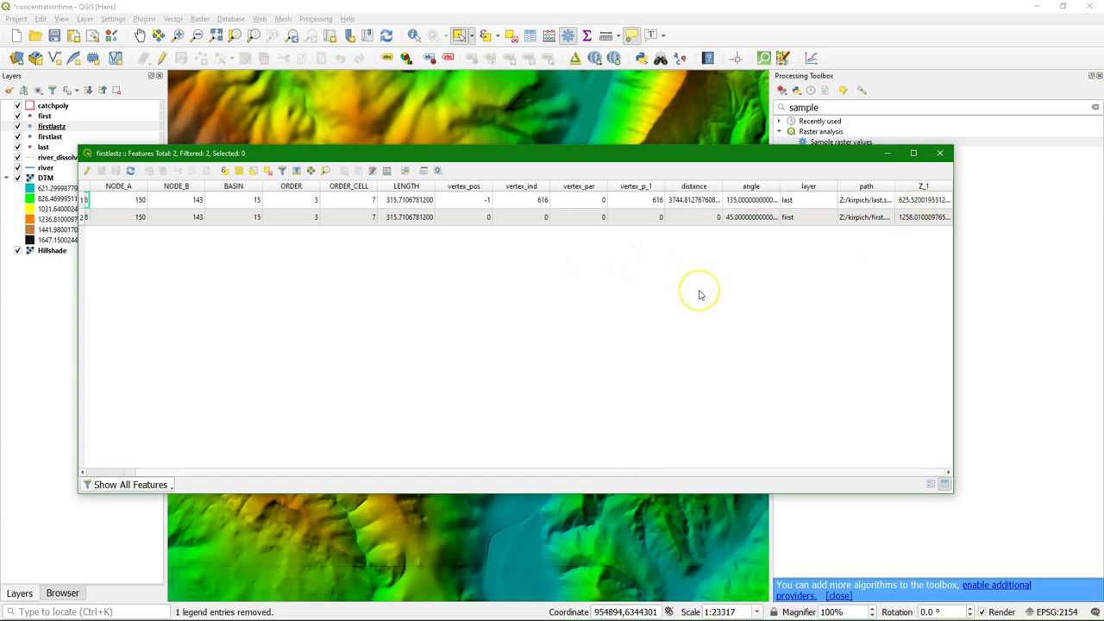
{"action": "left_click", "coordinate": [694, 202]}
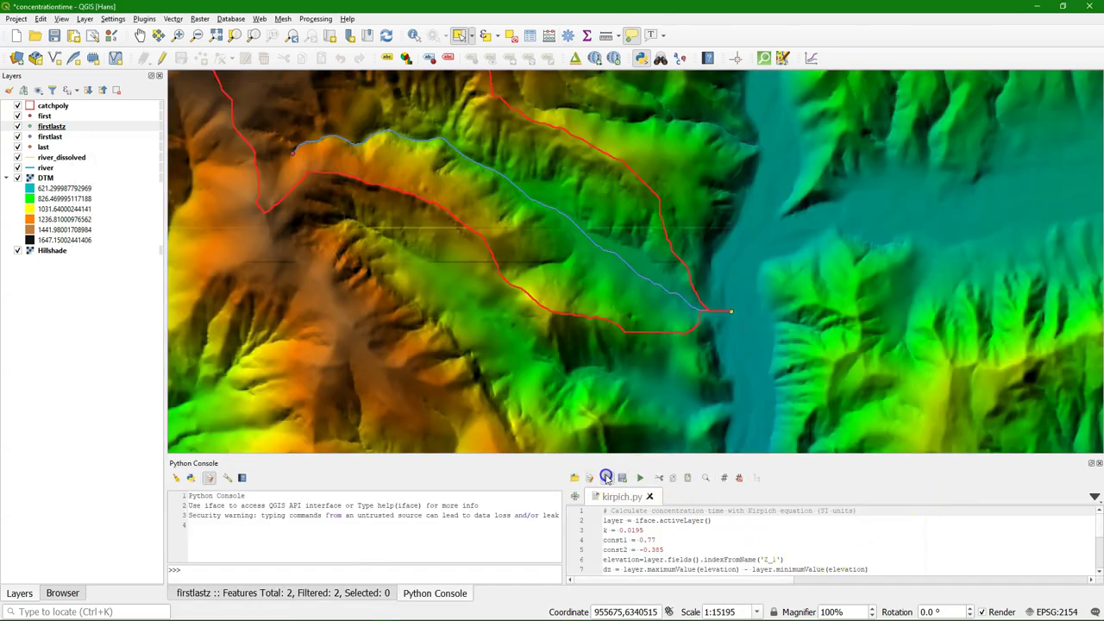
- Run kirpich.py on firstlastz, printing L = 3744.81 m, S = 0.1689 m/m and tc = 21.02 minutes
{"action": "left_click", "coordinate": [639, 476]}
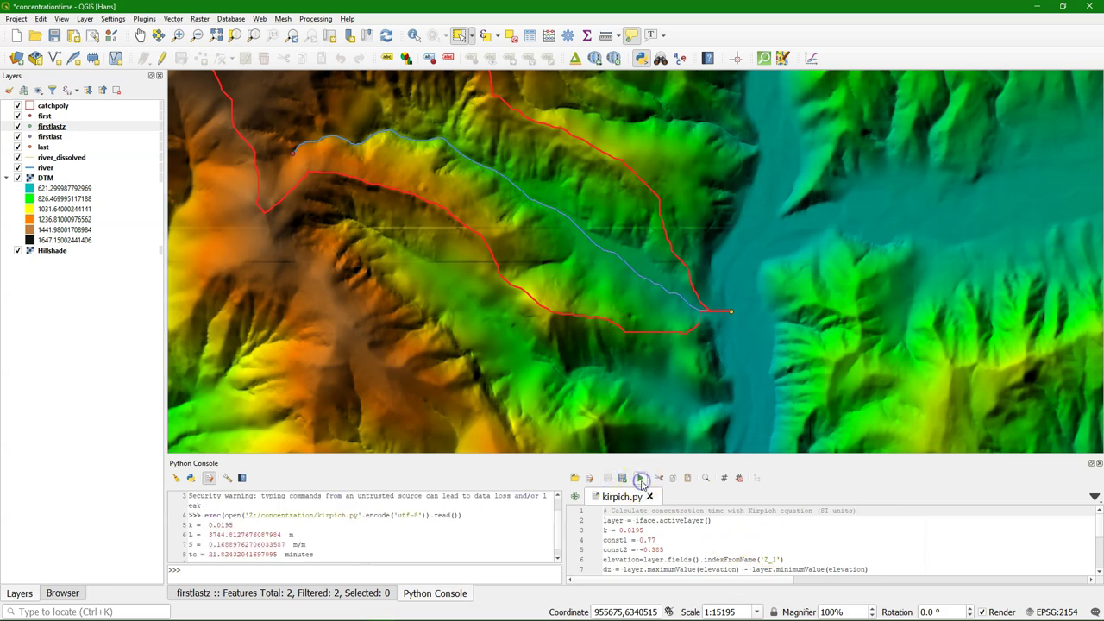
{"action": "left_click", "coordinate": [909, 516]}
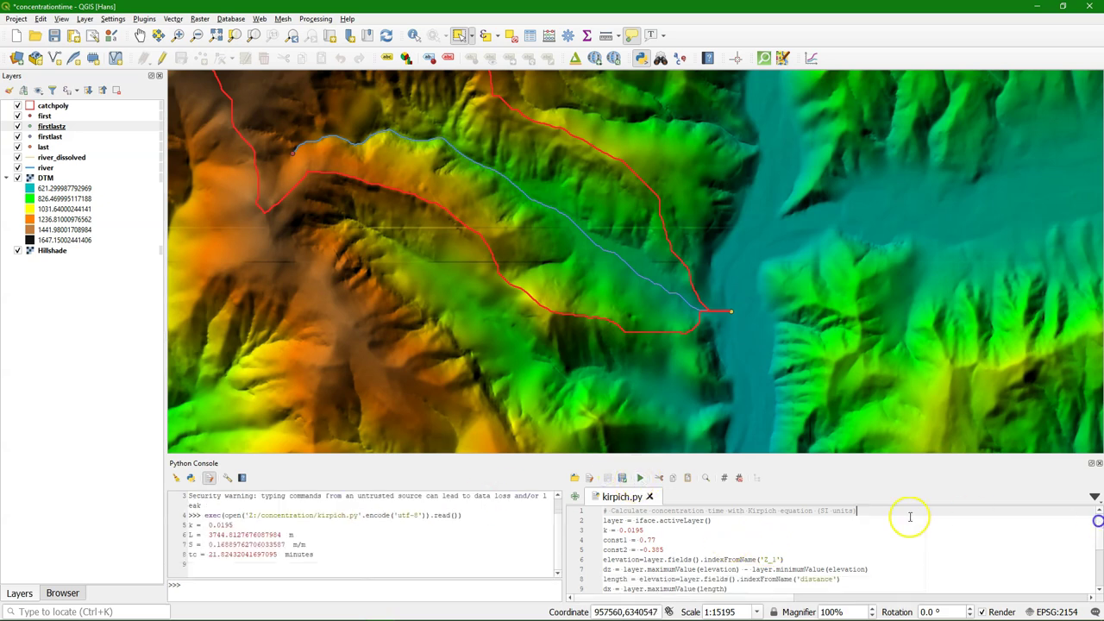
{"action": "left_click", "coordinate": [697, 544]}
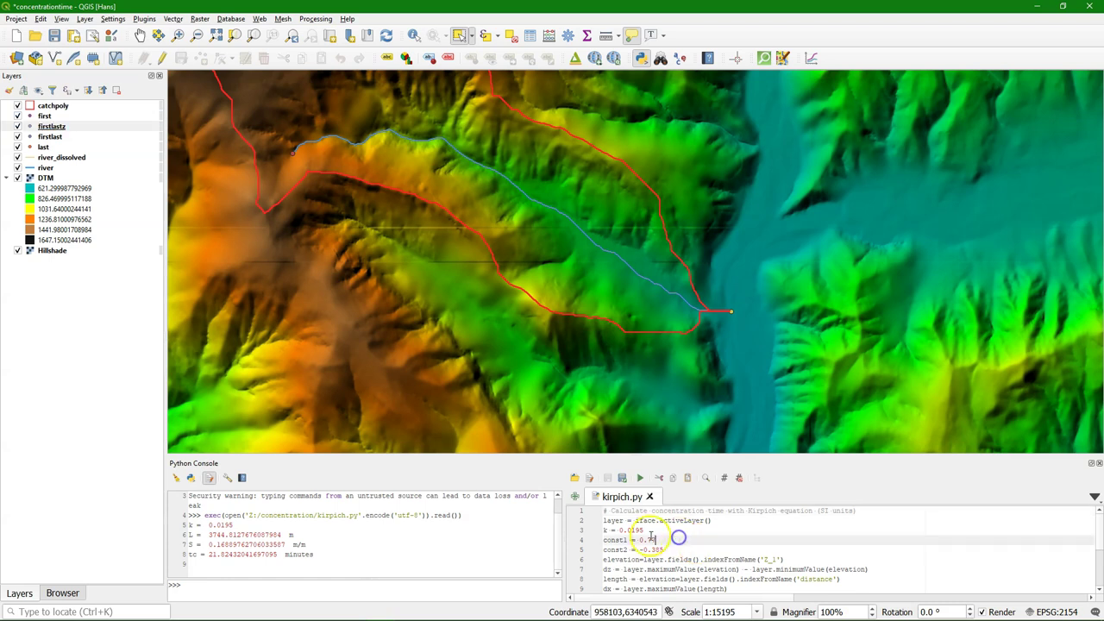
- Scroll through the kirpich.py code from the const1 line onward to review the script
{"action": "left_click", "coordinate": [1098, 592]}
{"action": "left_click", "coordinate": [1099, 592]}
{"action": "left_click", "coordinate": [1099, 592]}
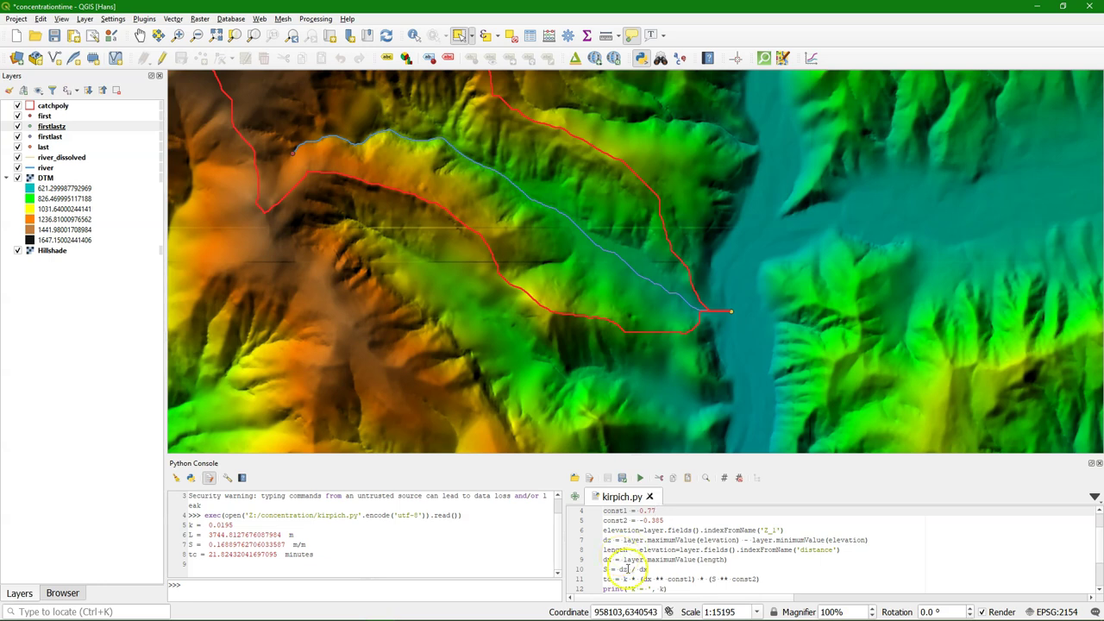
{"action": "left_click", "coordinate": [1098, 594]}
{"action": "left_click", "coordinate": [1098, 593]}
{"action": "left_click", "coordinate": [1097, 593]}
{"action": "left_click", "coordinate": [1097, 593]}
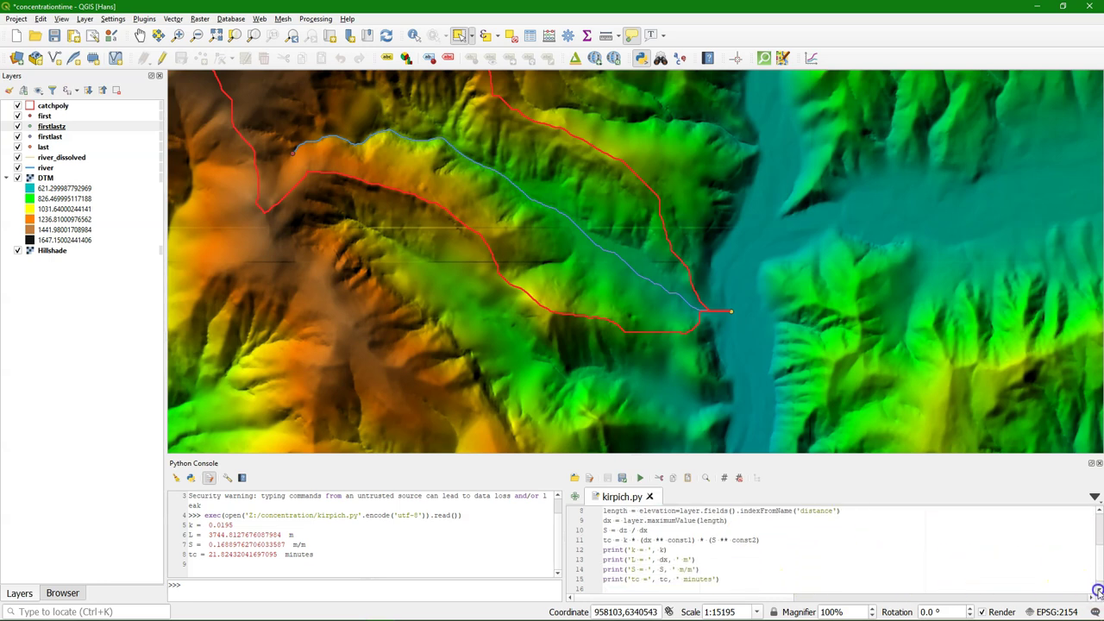